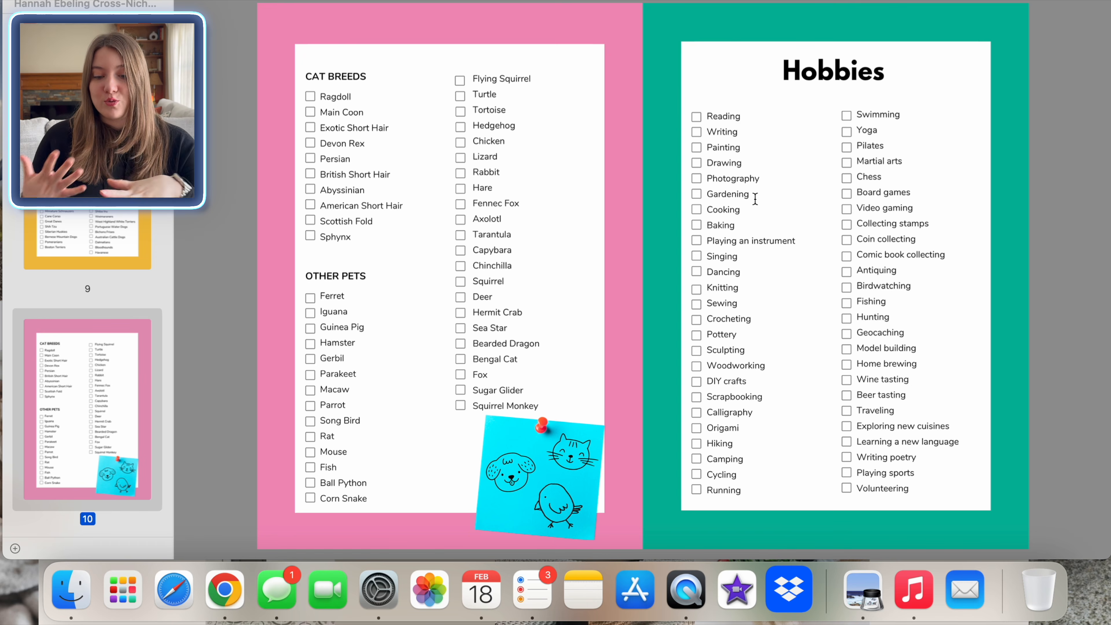
Highlight Gardening in the Hobbies checklist as the niche to combine with a pet type
drag(753, 197, 714, 198)
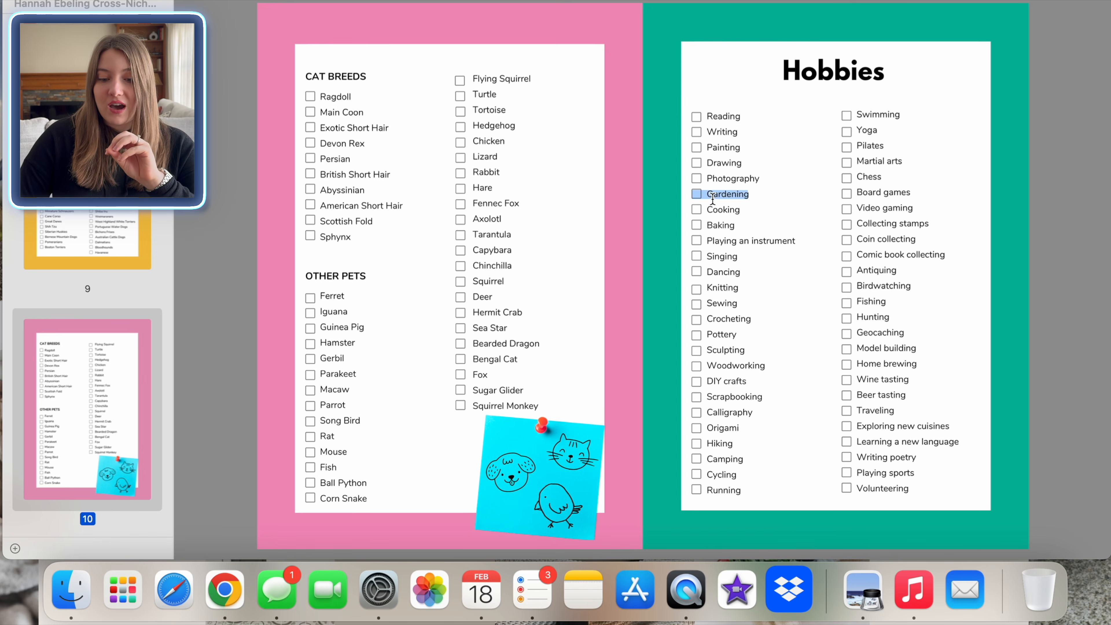
click(760, 211)
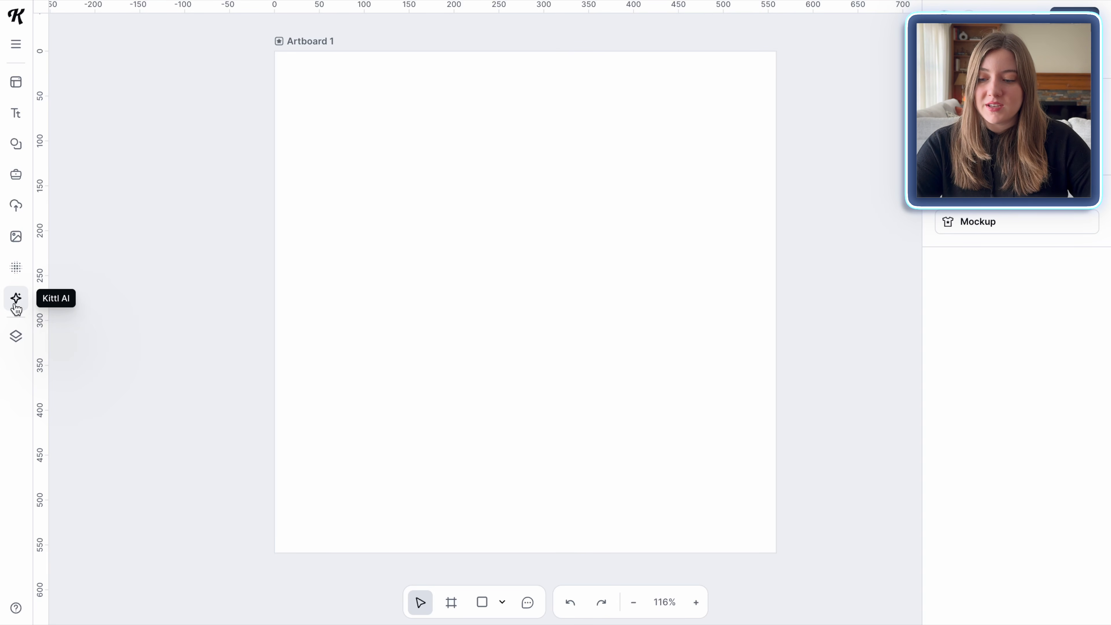
Switch to Kittl, open the AI Image Generator and enter the prompt "corgi gardening"
click(14, 305)
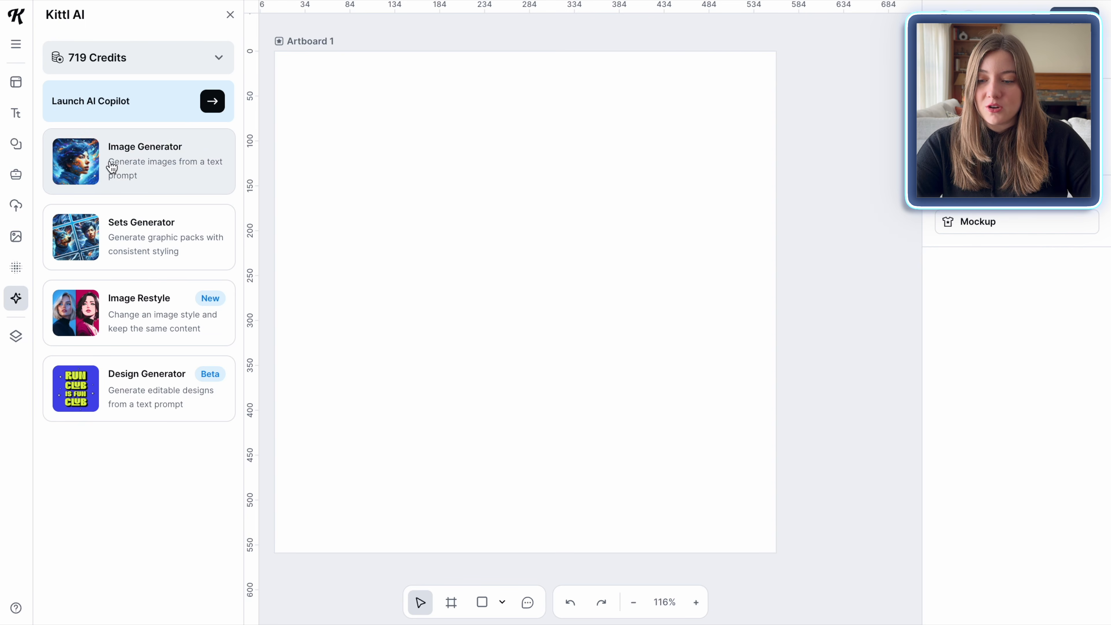
click(169, 178)
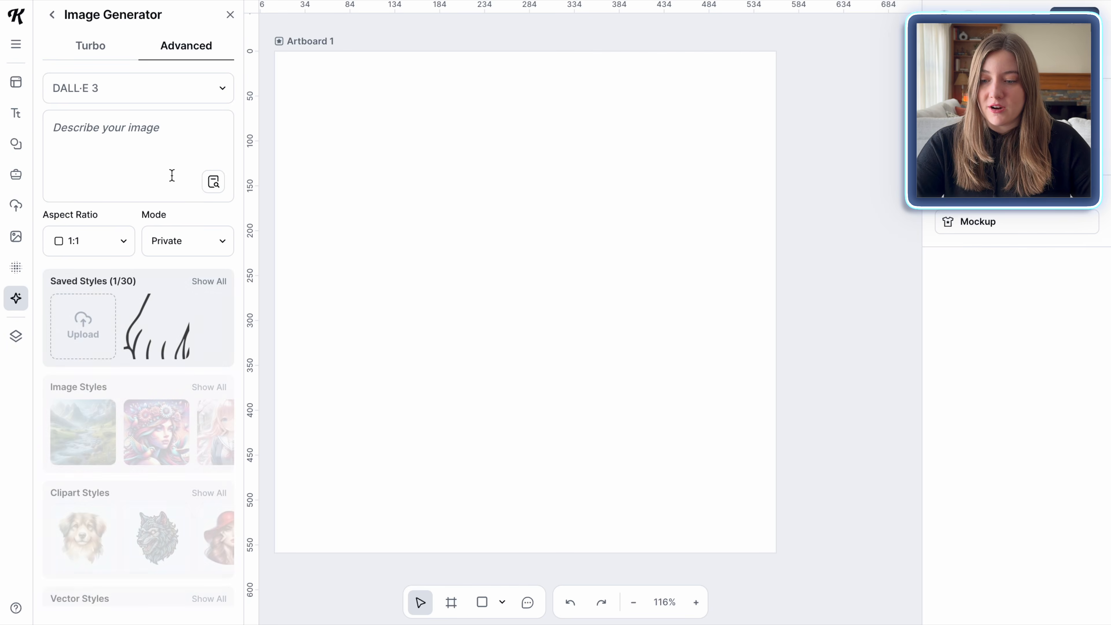
click(173, 137)
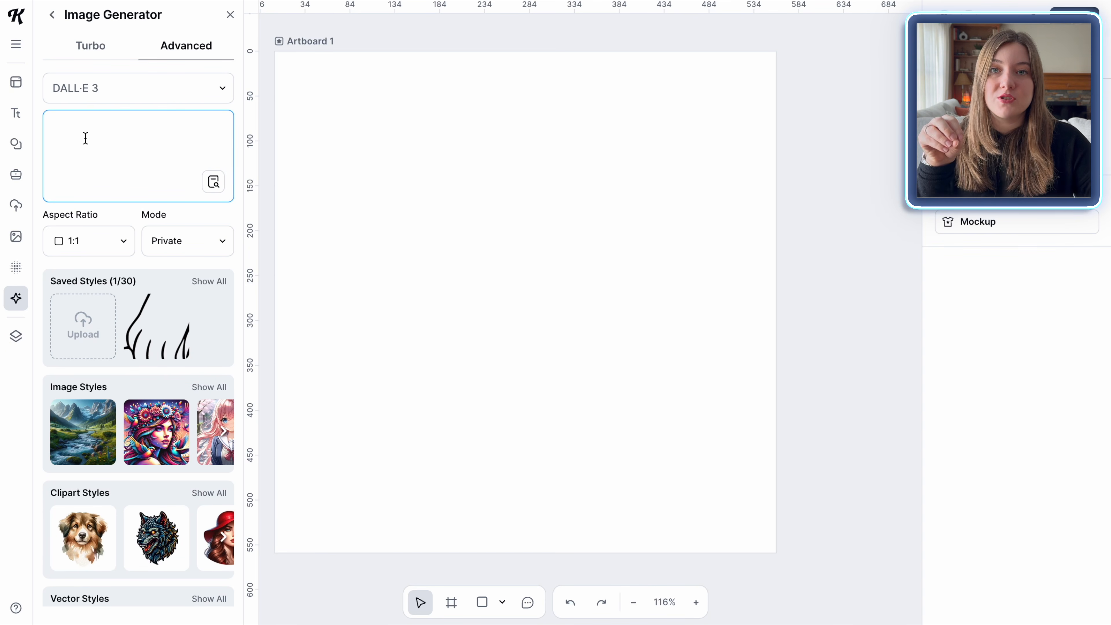
scroll(122, 499, down, 5)
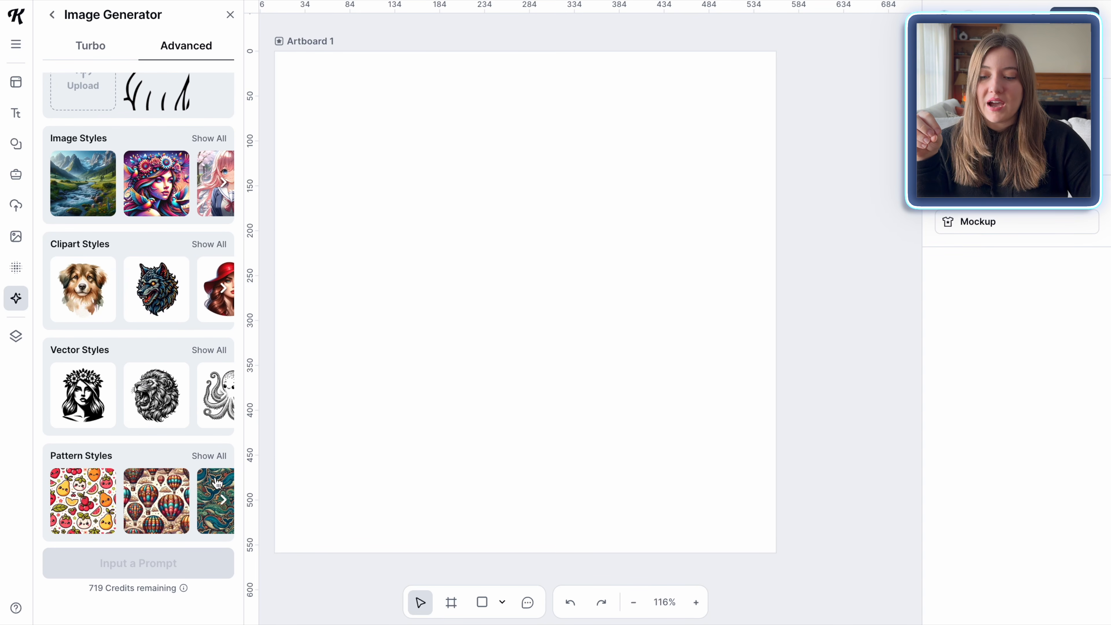
scroll(168, 467, up, 5)
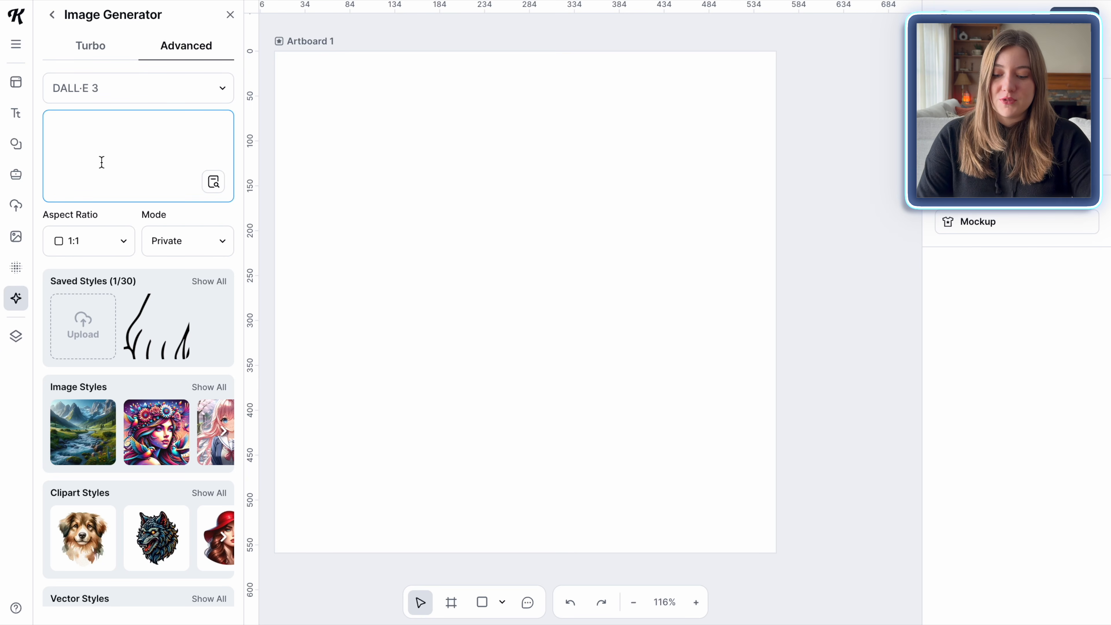
text(corgi gardening)
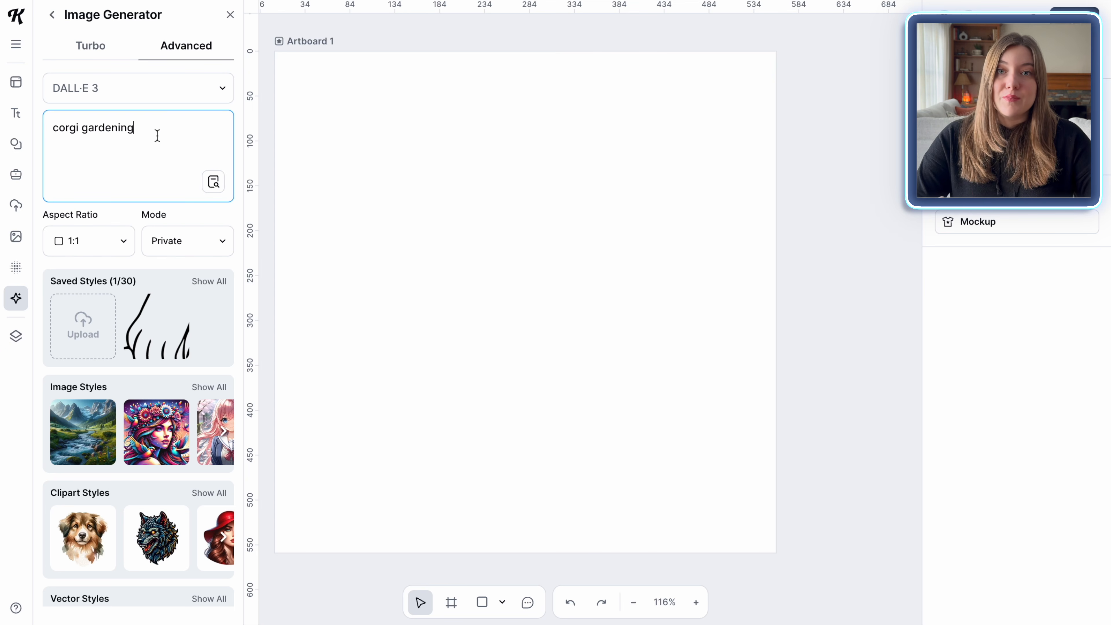
Choose the Cartoon clipart style and generate the corgi gardening image
scroll(160, 263, down, 5)
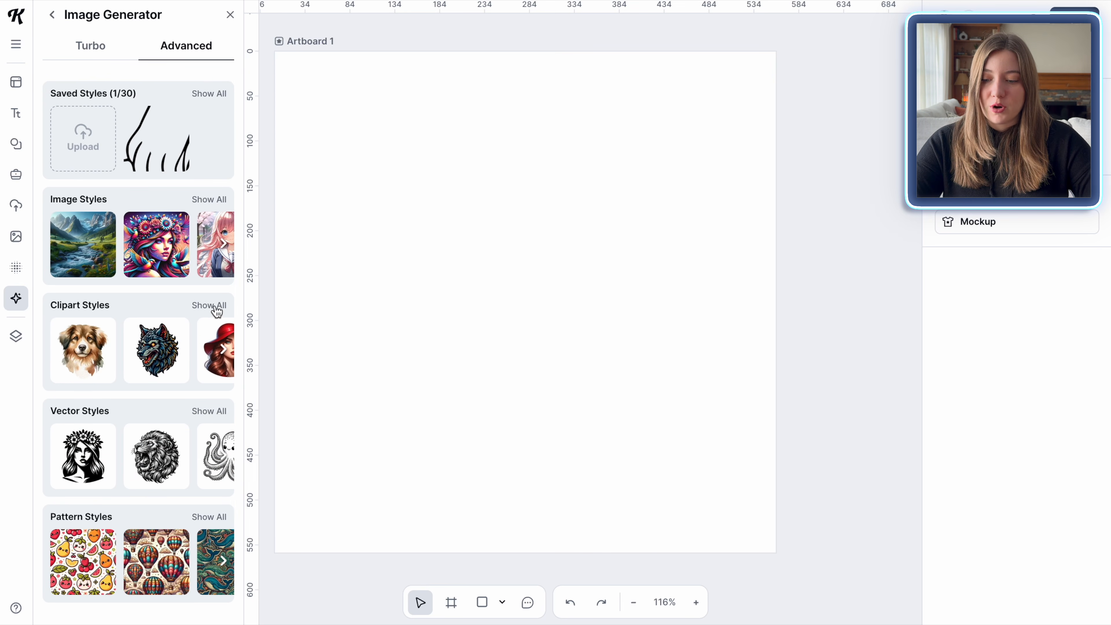
click(217, 312)
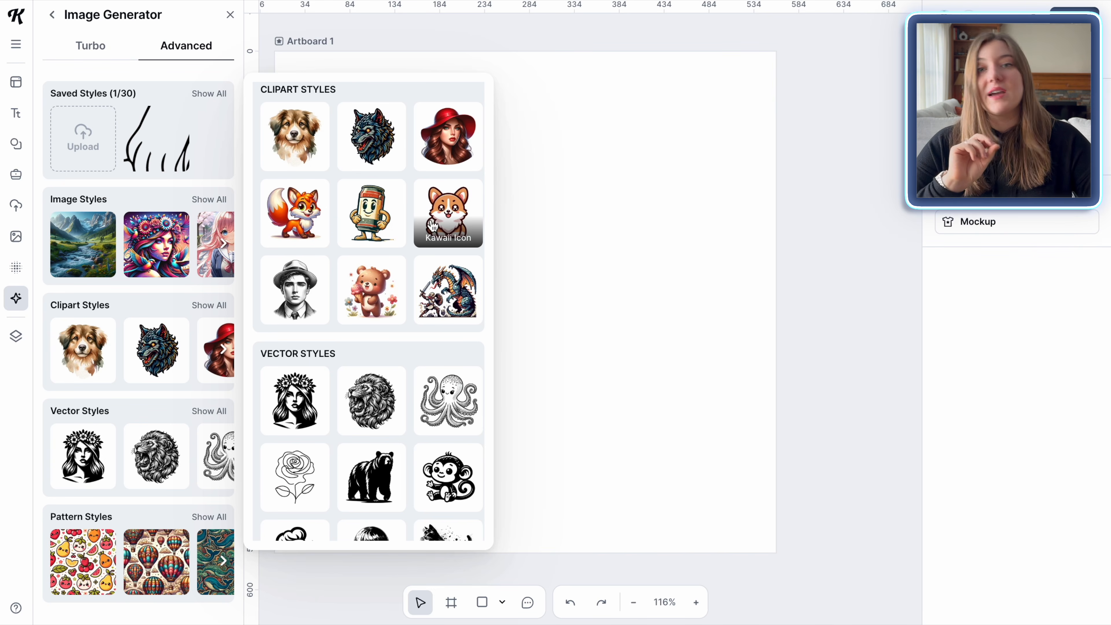
click(310, 225)
scroll(144, 168, up, 4)
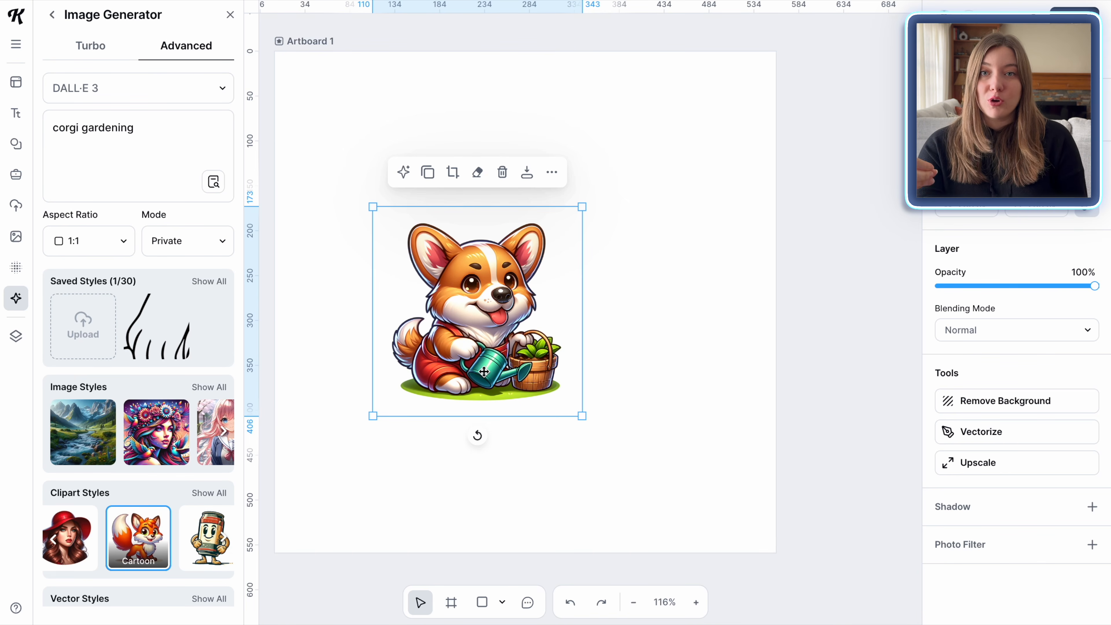
Remove the background of the generated corgi image and enlarge it to fill Artboard 1
click(688, 242)
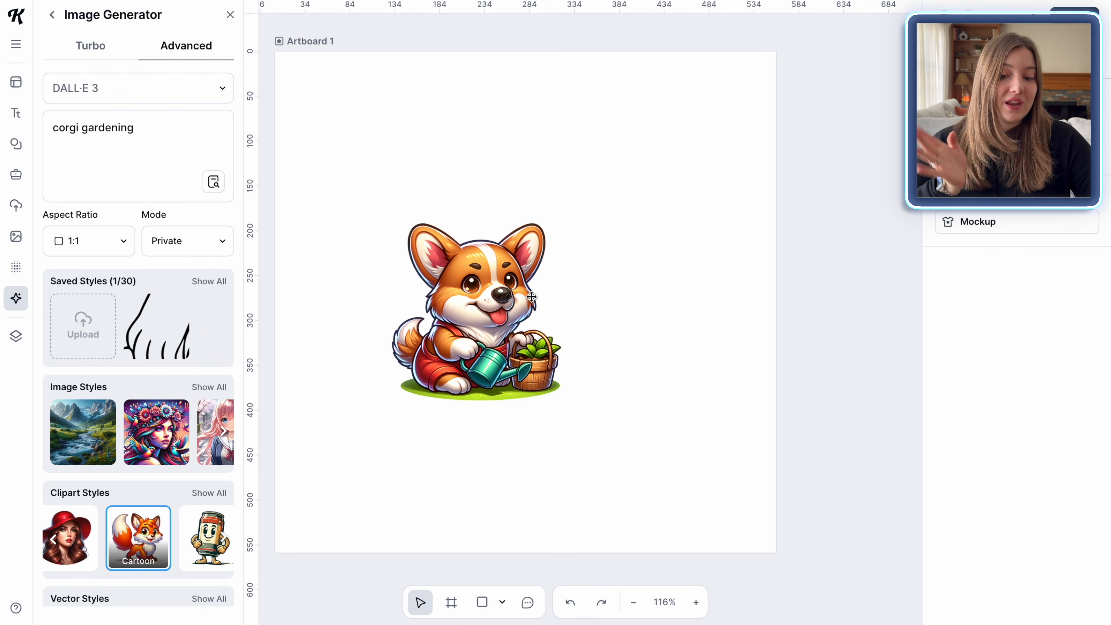
click(510, 303)
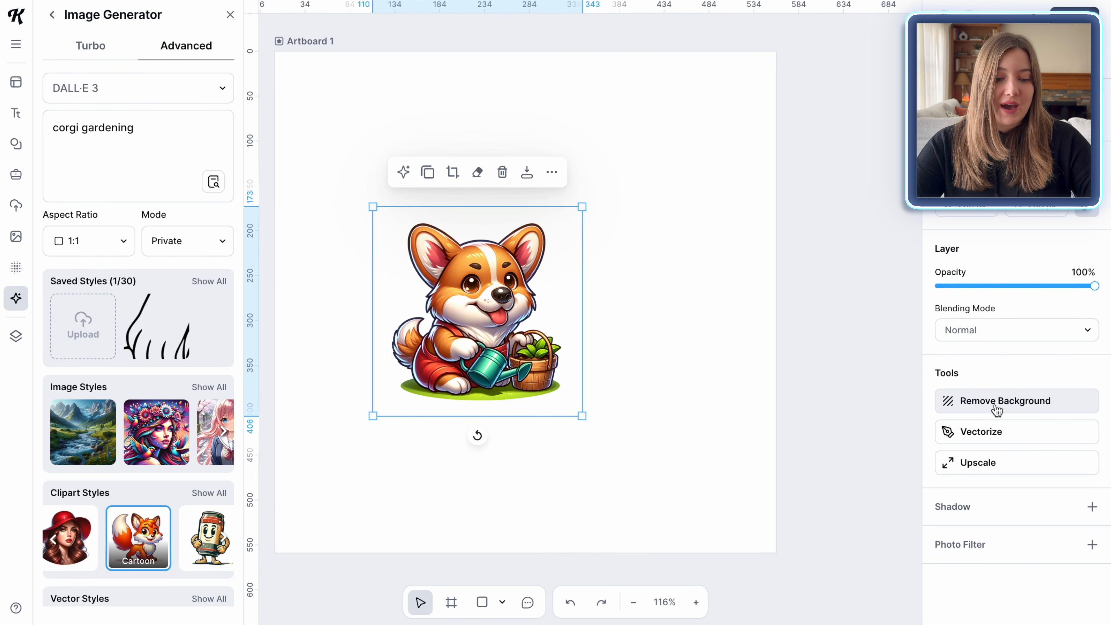
click(988, 412)
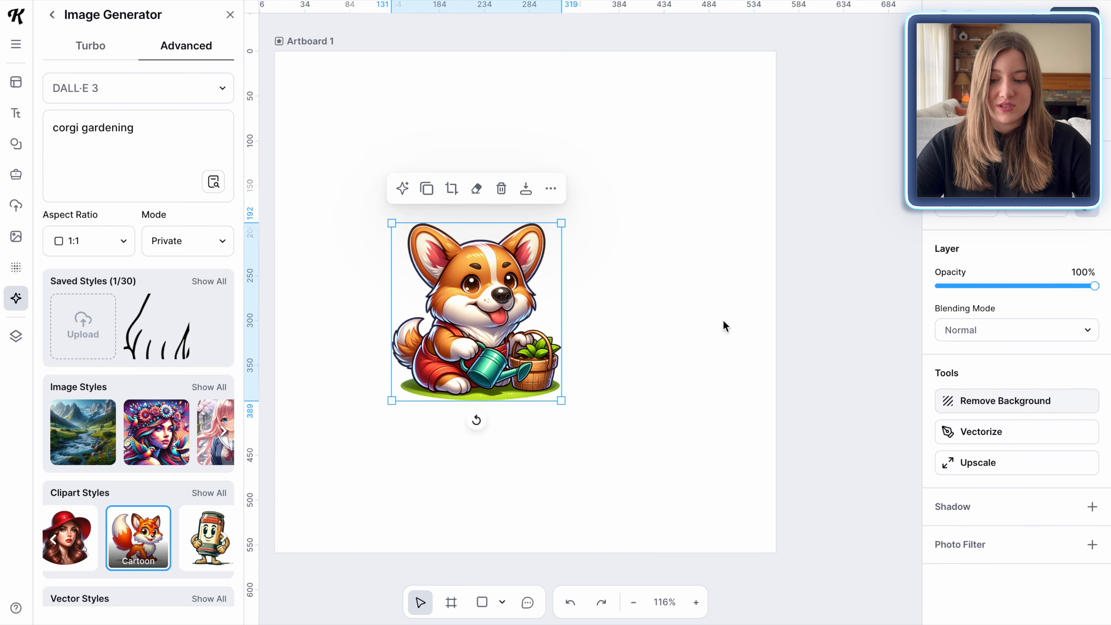
drag(564, 224, 742, 82)
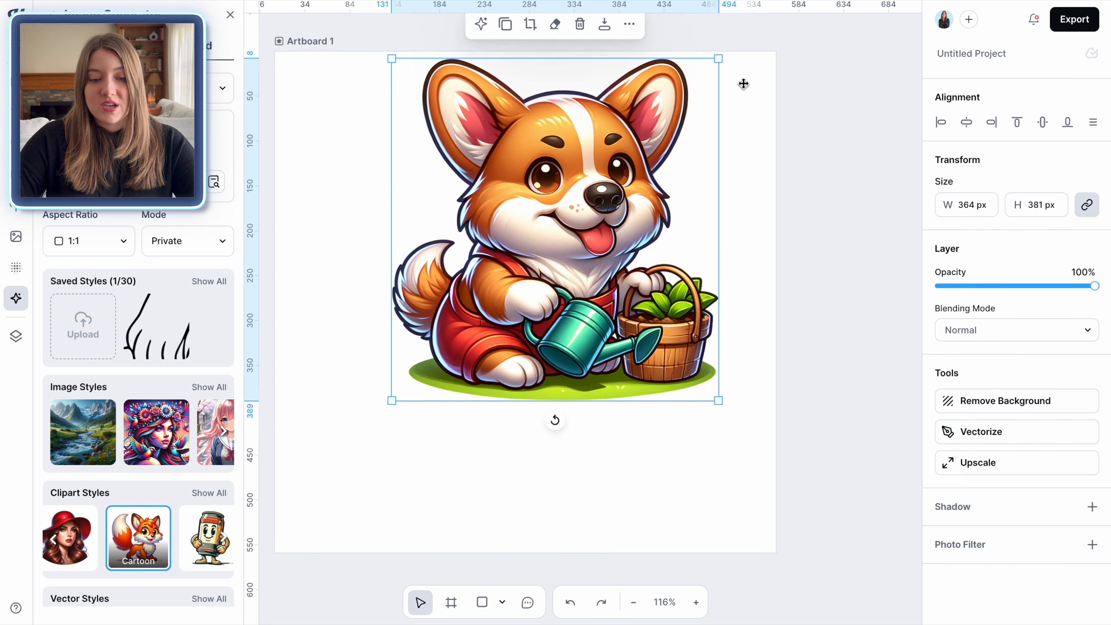
drag(392, 401, 300, 534)
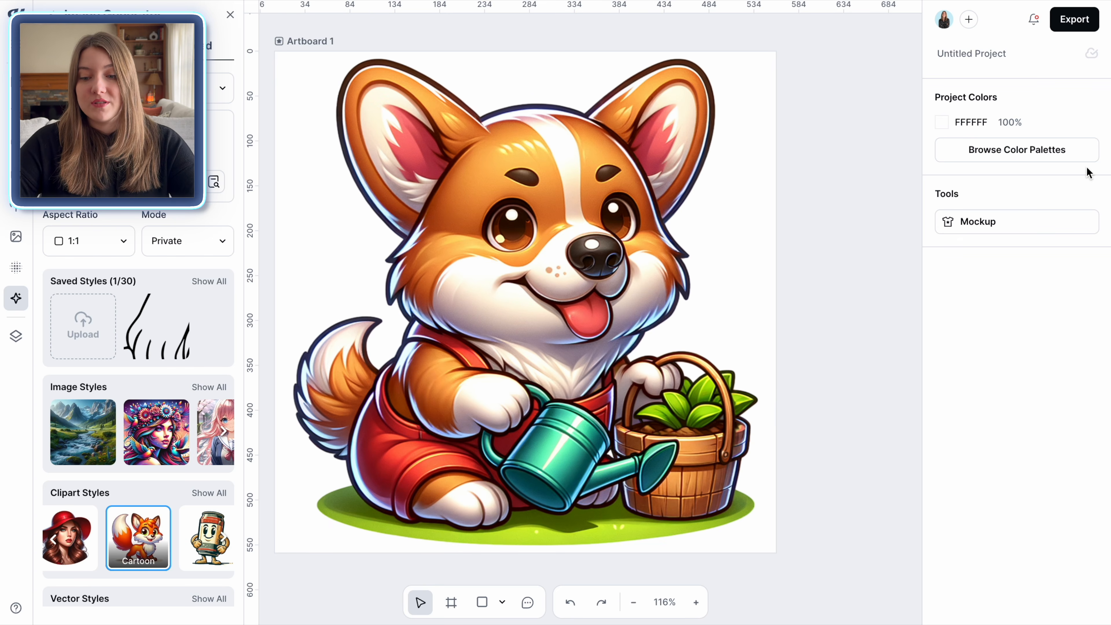
Set up the PNG export of Artboard 1 with Remove Background enabled
click(1074, 22)
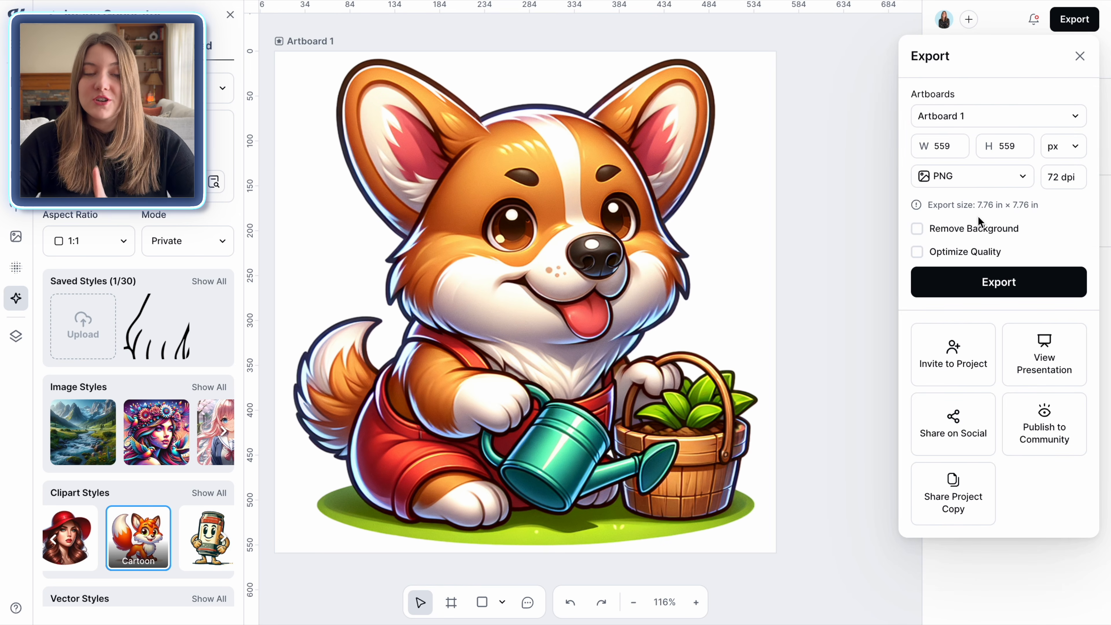
click(917, 229)
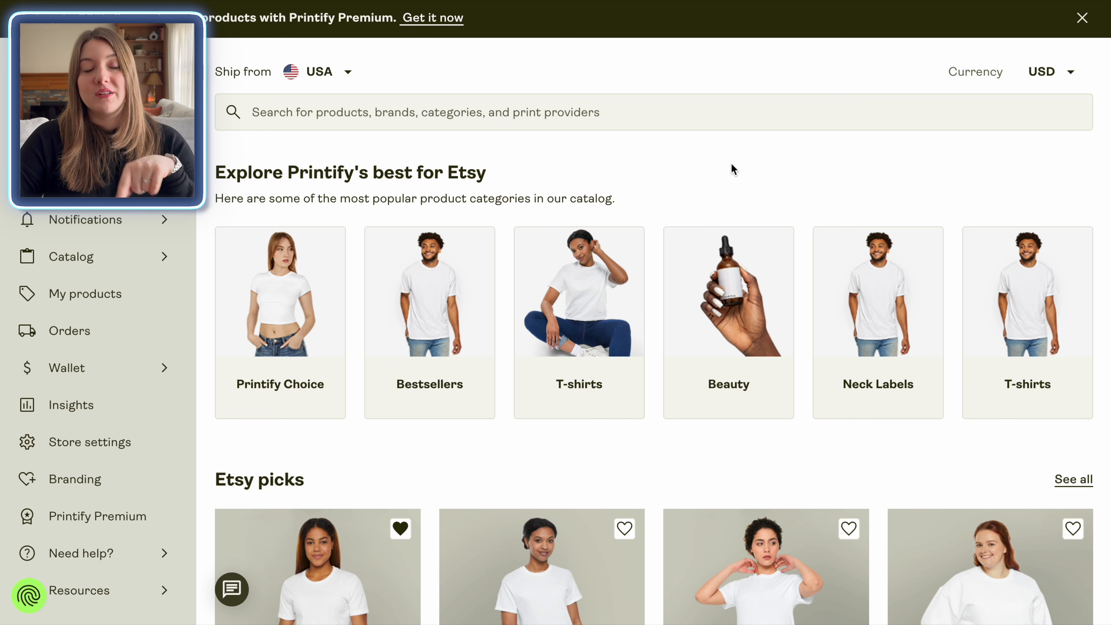
Switch to Printify, search the catalog for "sticker" and open the Kiss-Cut Stickers product
scroll(566, 424, down, 1)
scroll(503, 307, up, 1)
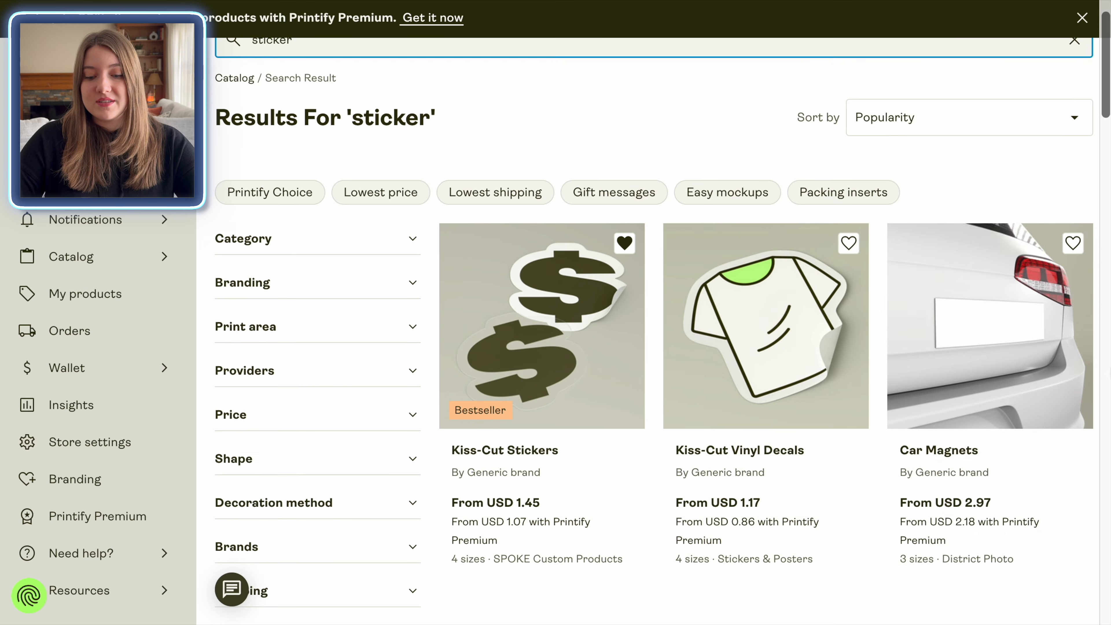
scroll(765, 307, down, 2)
scroll(766, 306, down, 2)
scroll(766, 306, up, 1)
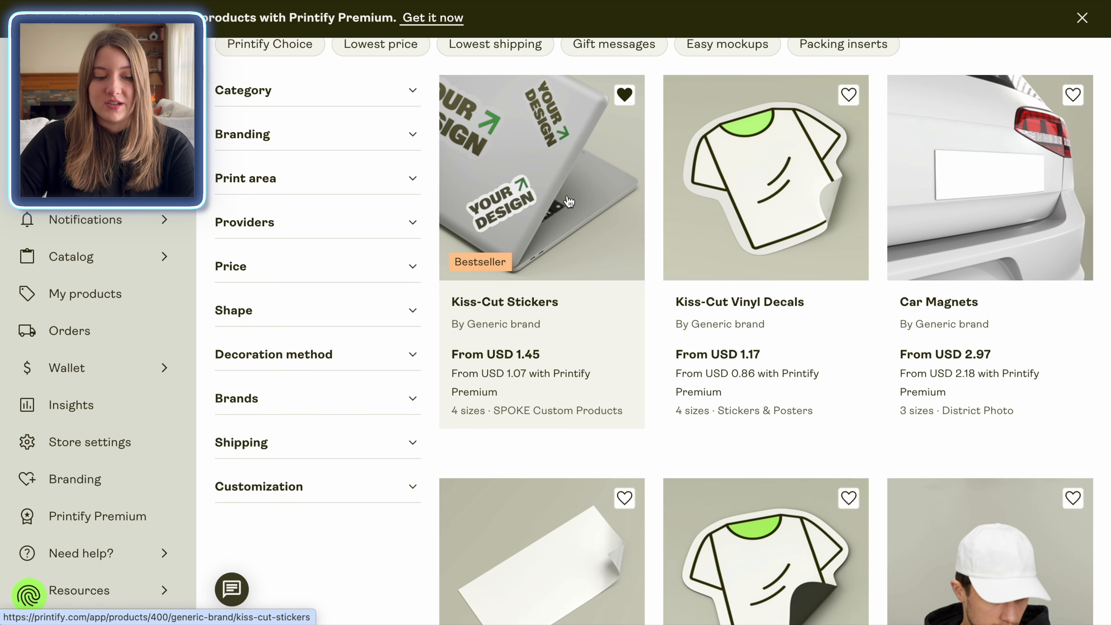
click(571, 201)
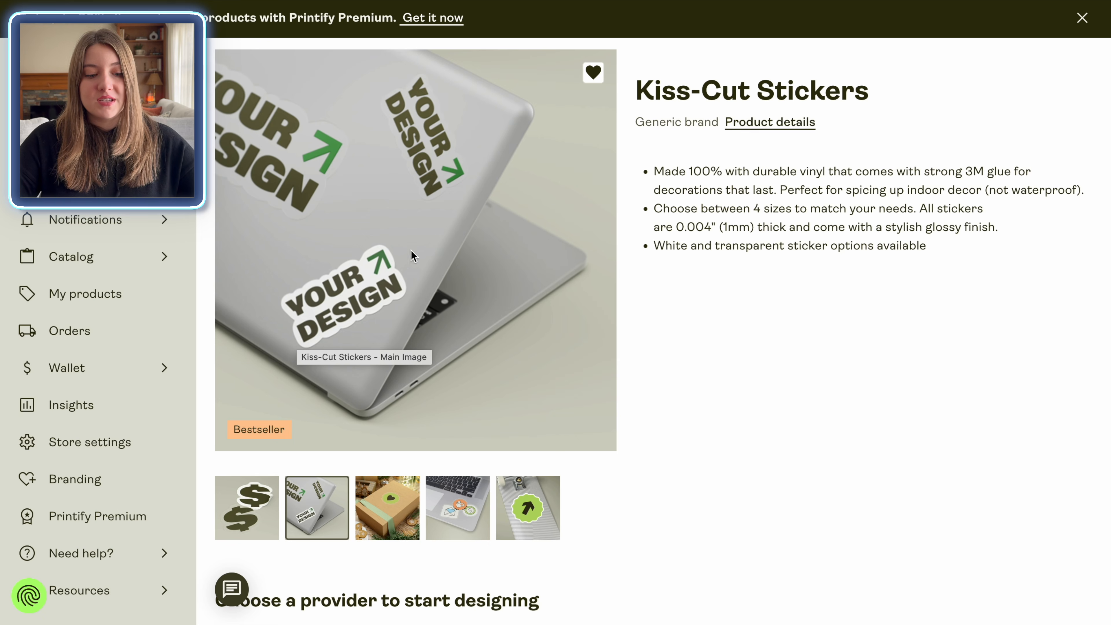
Start a Kiss-Cut Stickers design with SPOKE Custom Products and add corgi gardening.png to the 2" × 2" print area
click(473, 518)
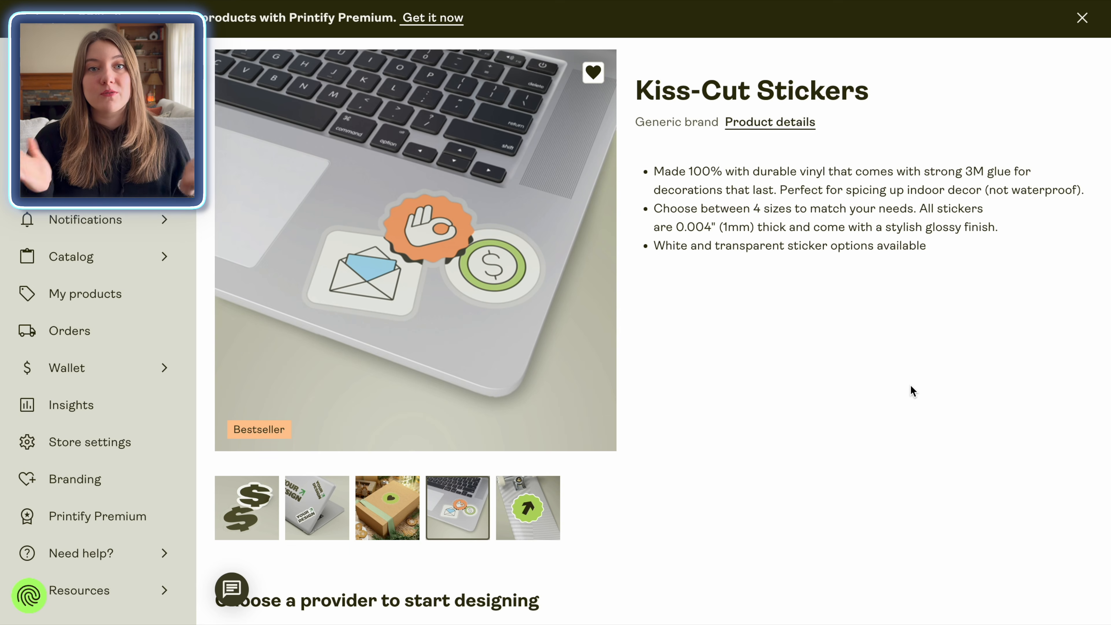
scroll(911, 386, down, 3)
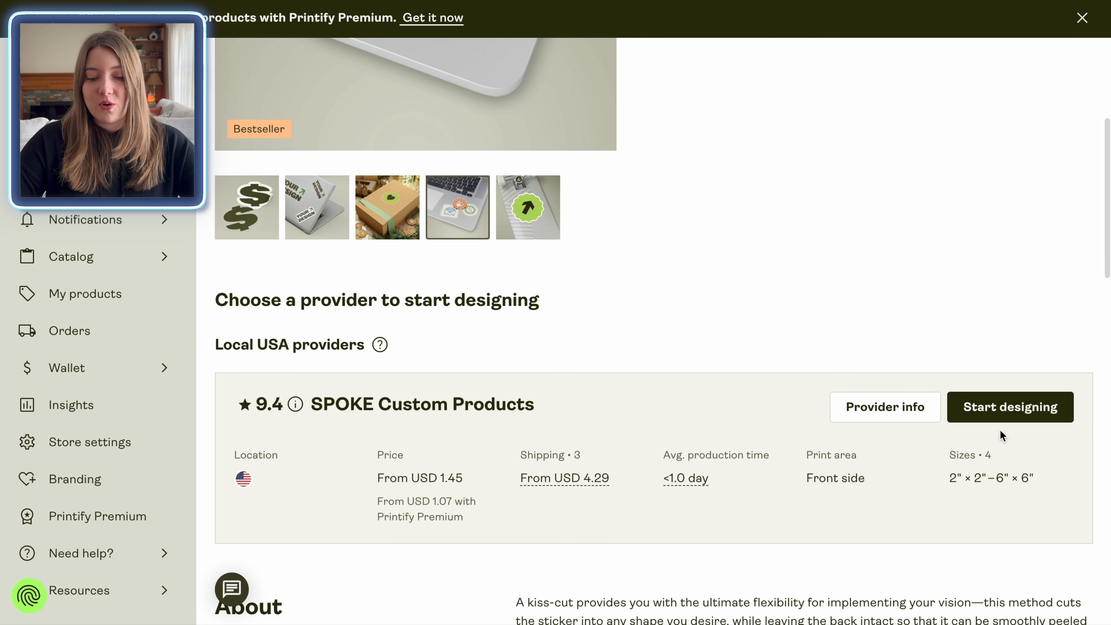
click(1014, 408)
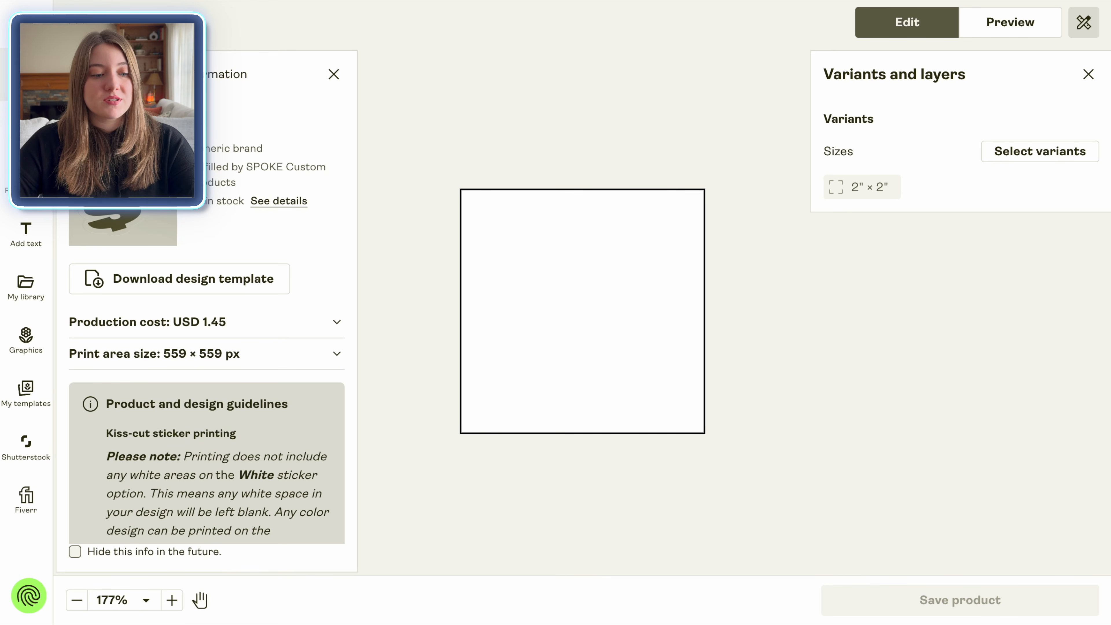
click(26, 74)
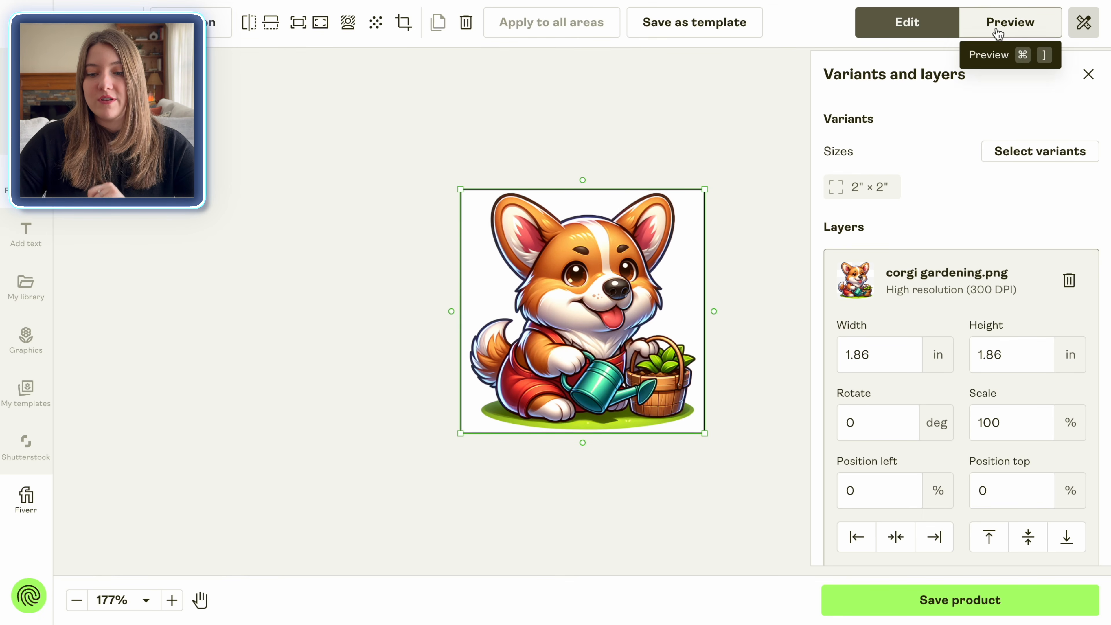
Preview the White sticker type on the front, laptop and gift box mockups, and save the product
click(1027, 28)
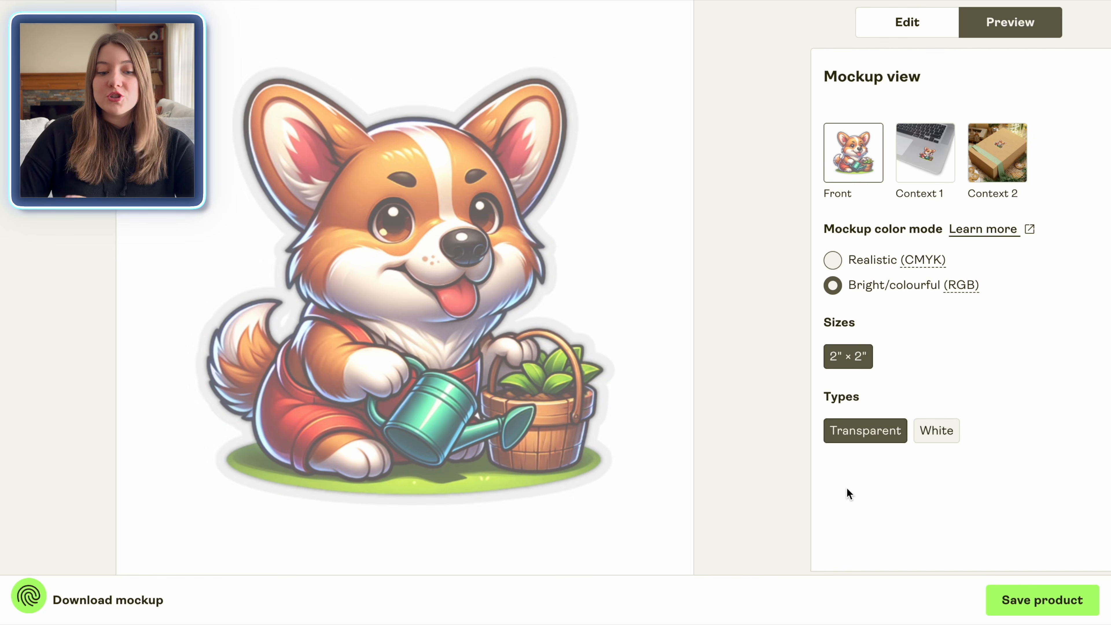
click(947, 431)
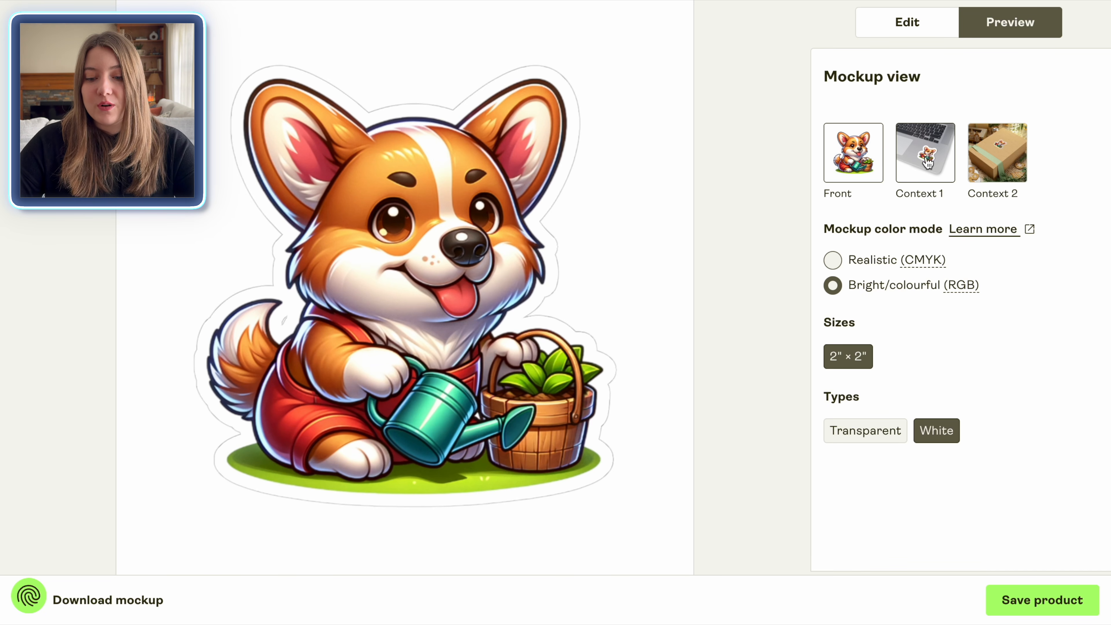
click(940, 162)
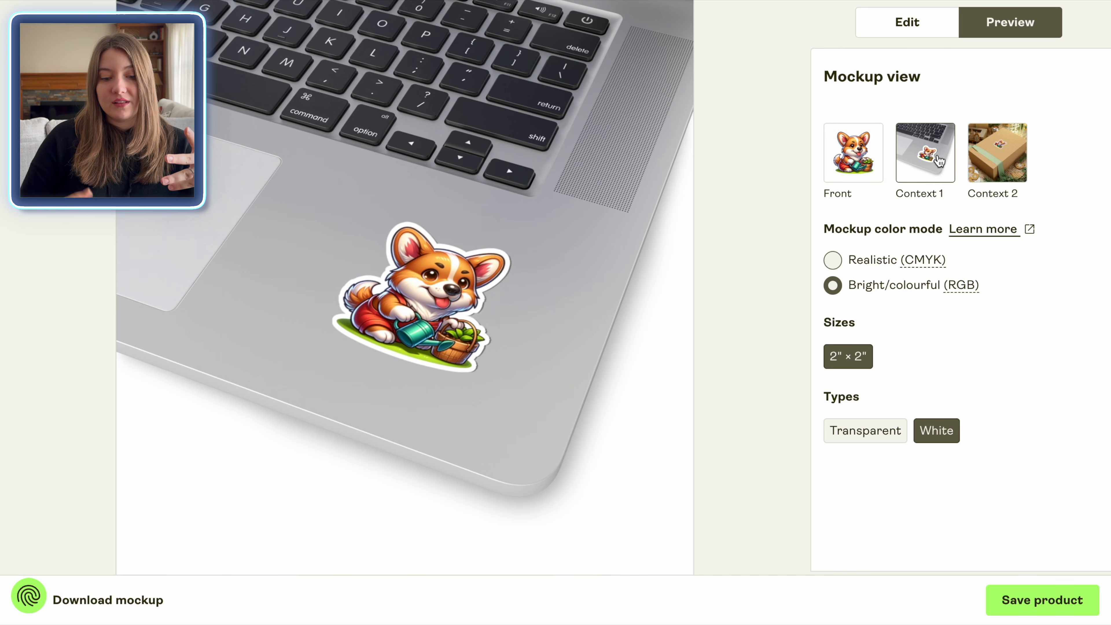
click(1003, 164)
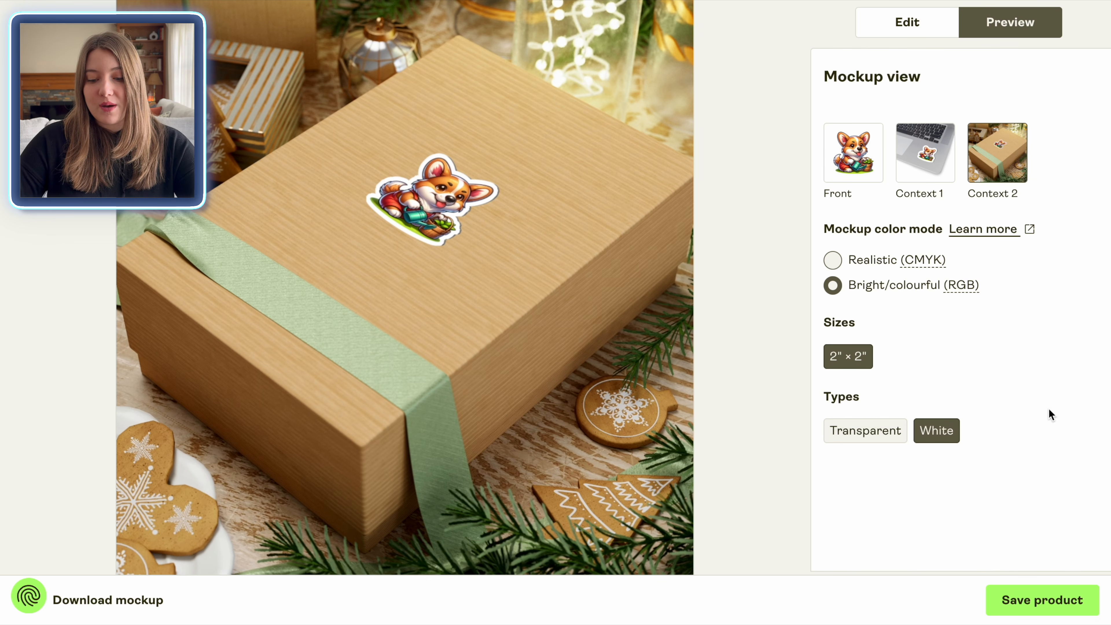
click(1049, 608)
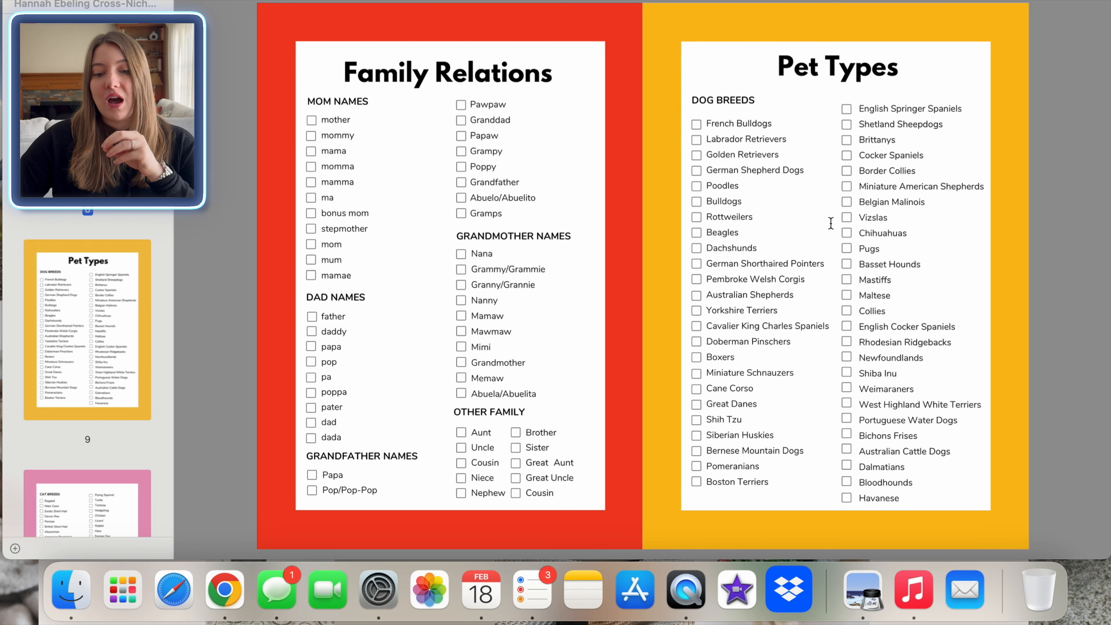
Return to the checklist document and view the other pets and Hobbies lists
scroll(831, 223, down, 3)
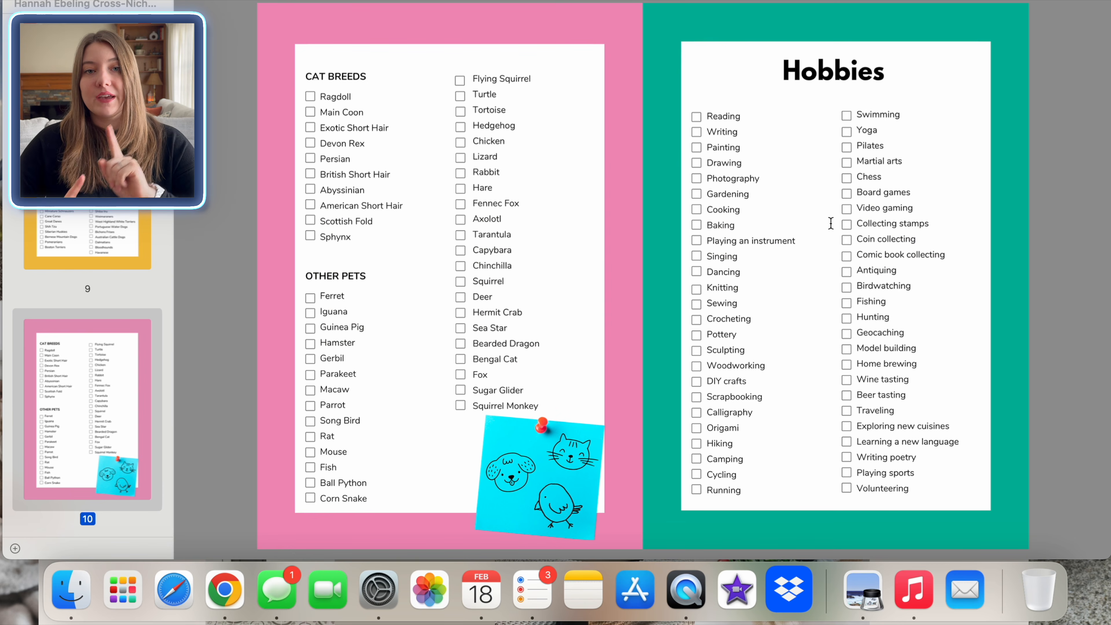
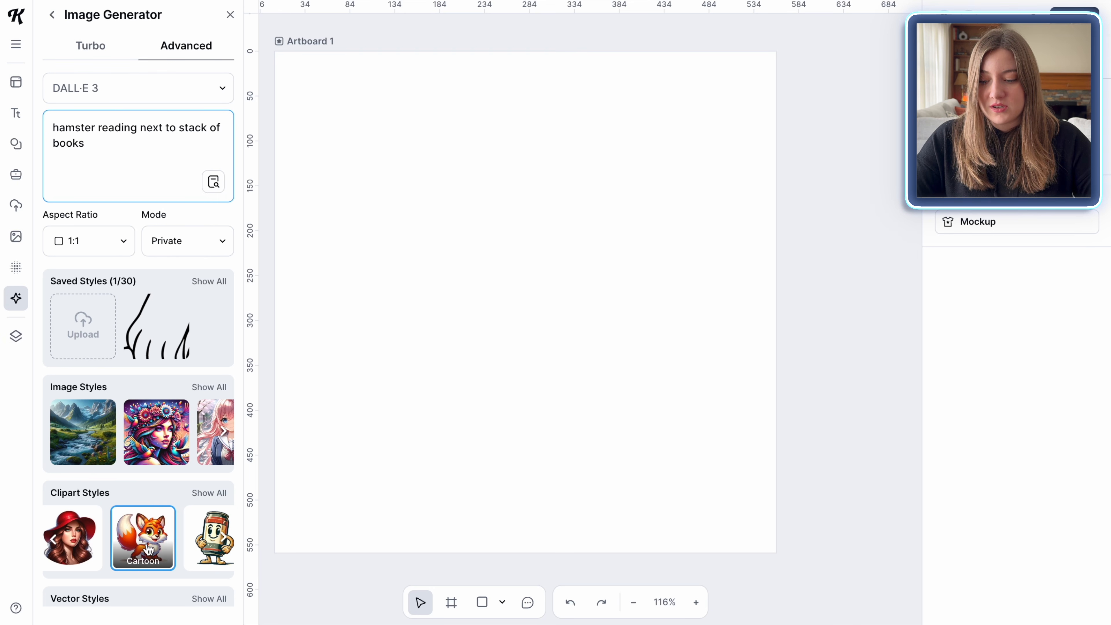
Switch to Kittl, generate the Cartoon-style image of a hamster reading next to a stack of books, and remove its background
scroll(149, 538, down, 1)
scroll(151, 499, up, 1)
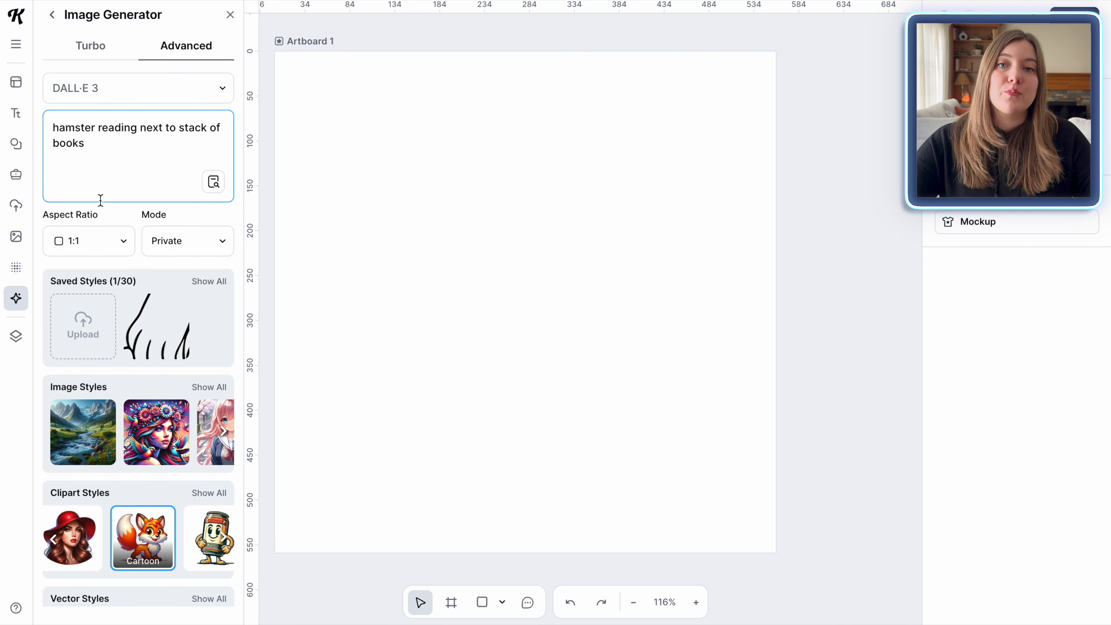
key(Return)
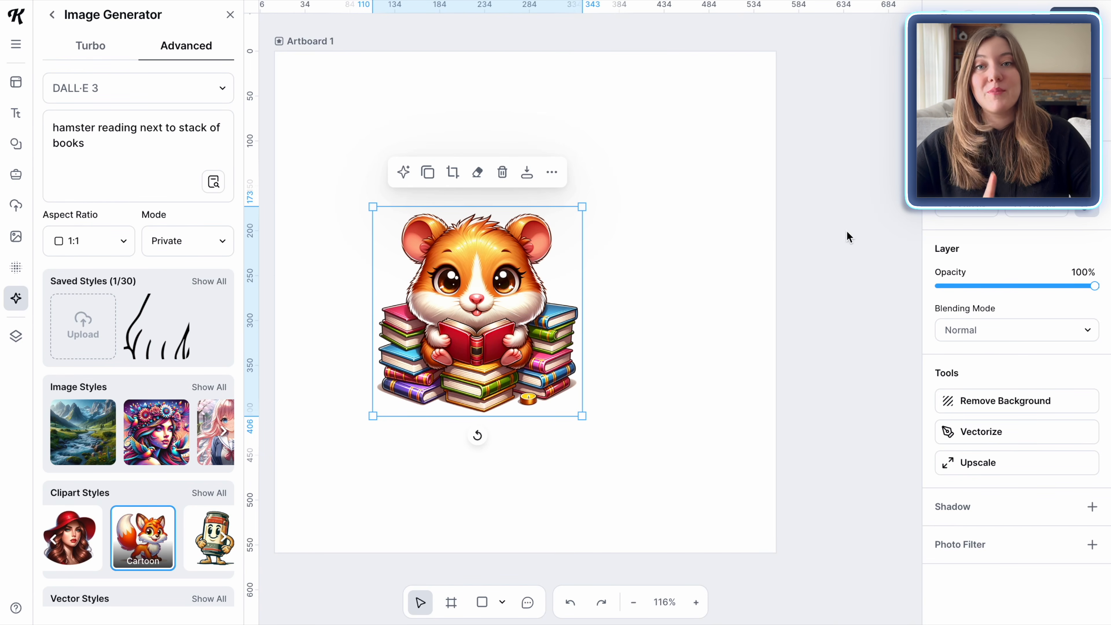
click(1013, 404)
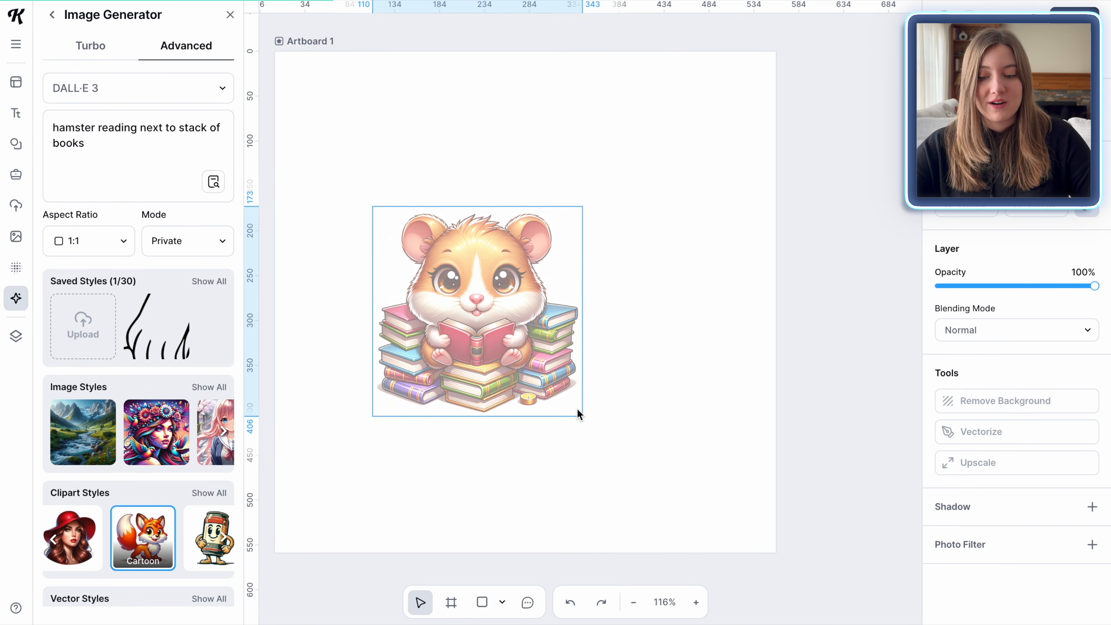
Enlarge the hamster image to fill the whole artboard and export the design with Remove Background enabled
drag(583, 206, 745, 107)
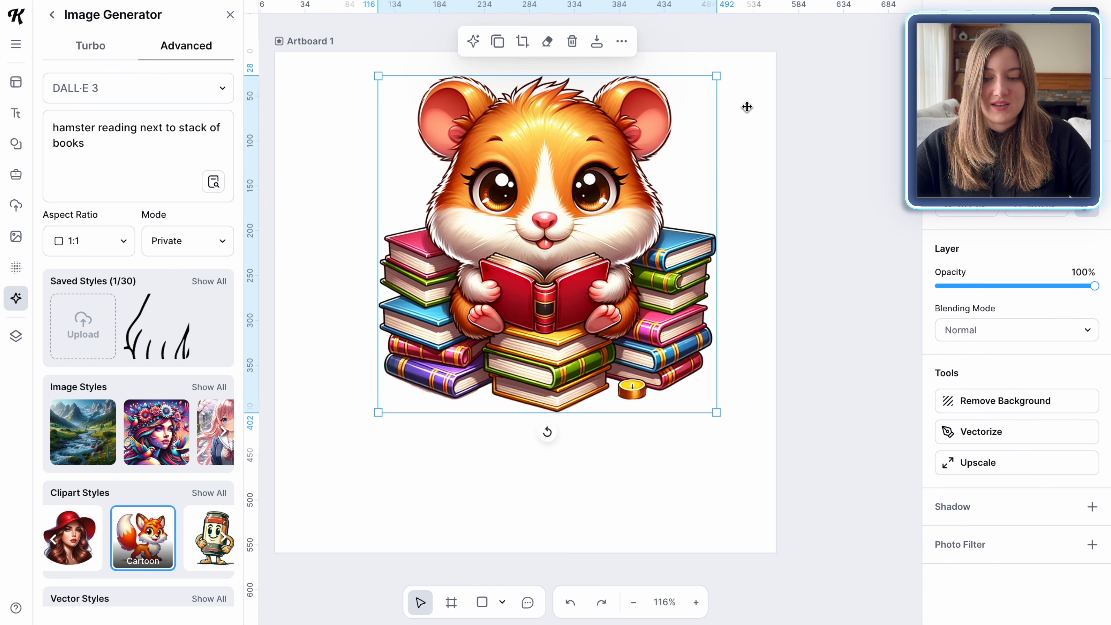
drag(378, 412, 295, 535)
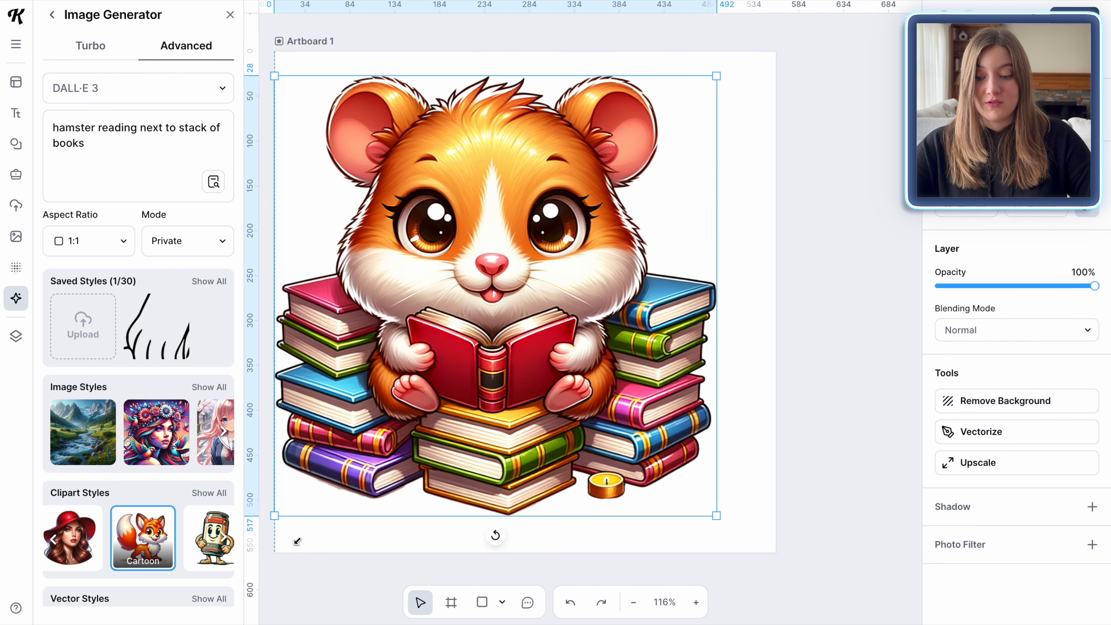
drag(725, 520, 775, 552)
click(1074, 18)
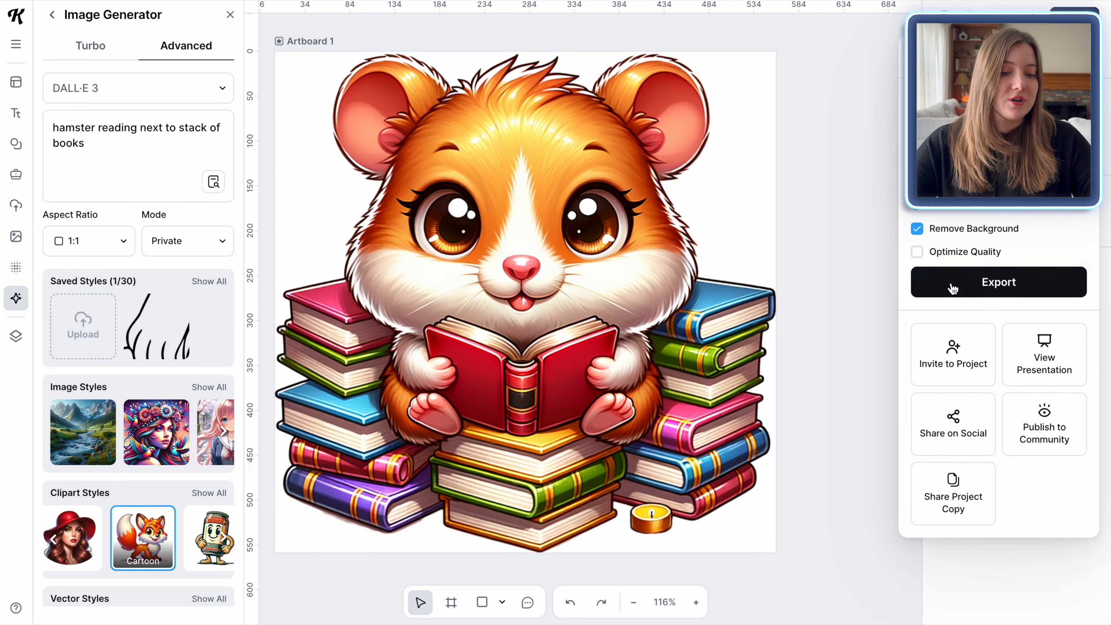
click(997, 292)
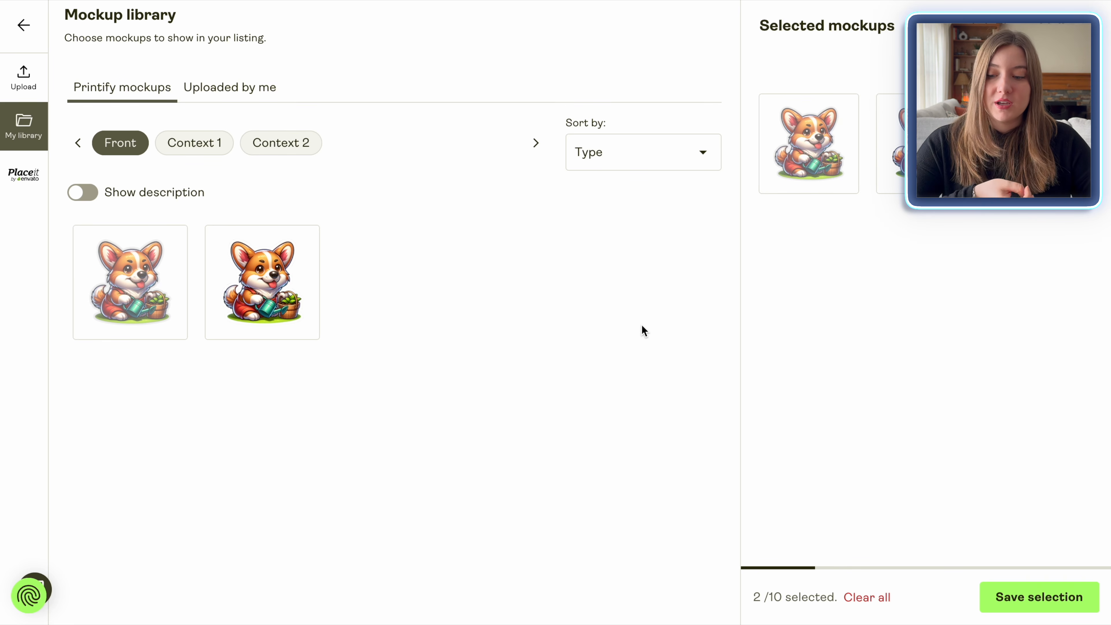
Switch to Printify's mockup library, add the white-bordered laptop and gift box mockups to the corgi sticker, and save the selection
click(194, 143)
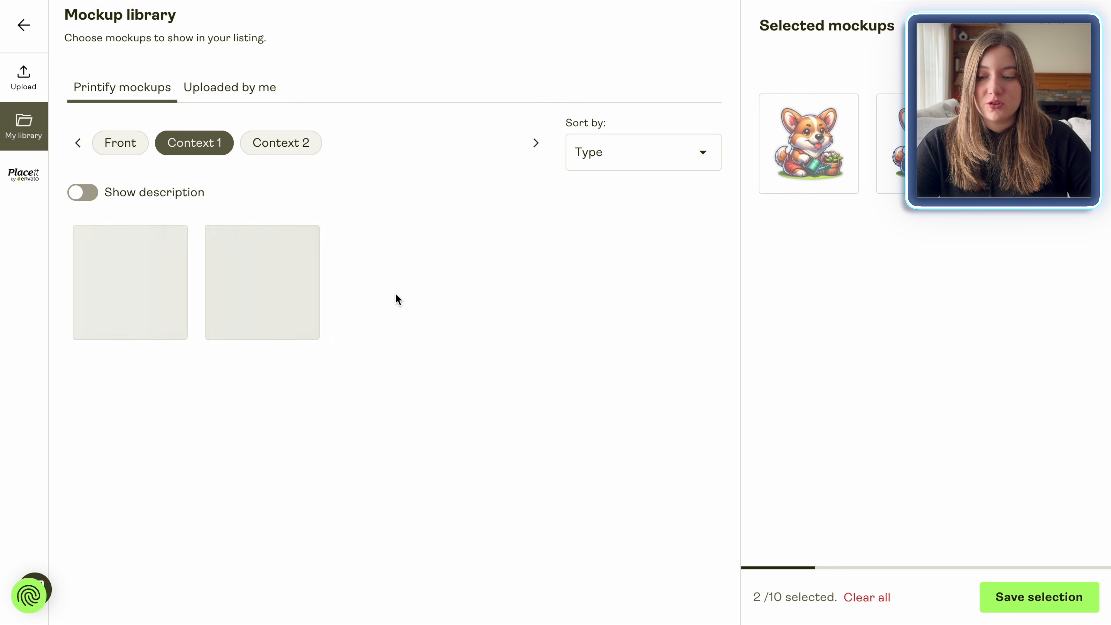
click(269, 300)
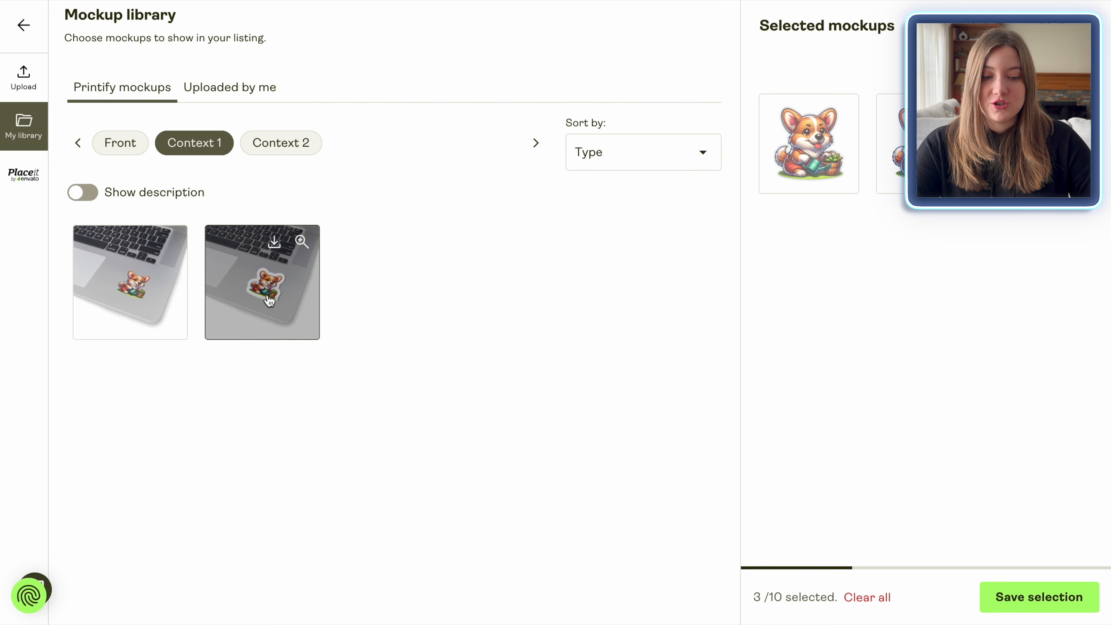
click(289, 147)
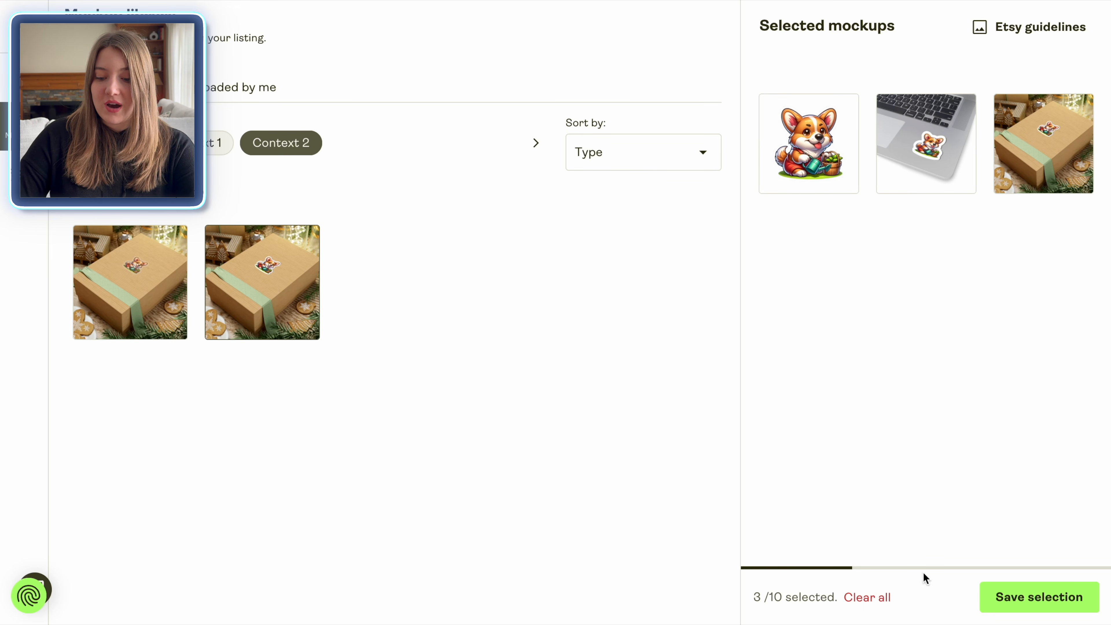
click(1031, 607)
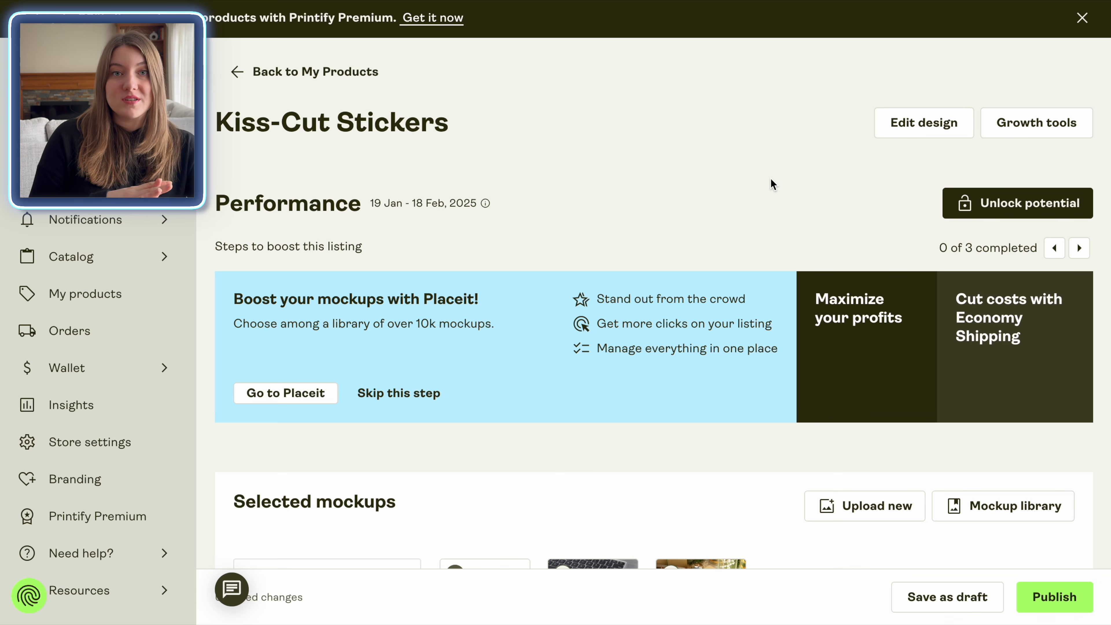
Set the gift box image as the primary mockup of the corgi sticker listing
scroll(782, 340, down, 5)
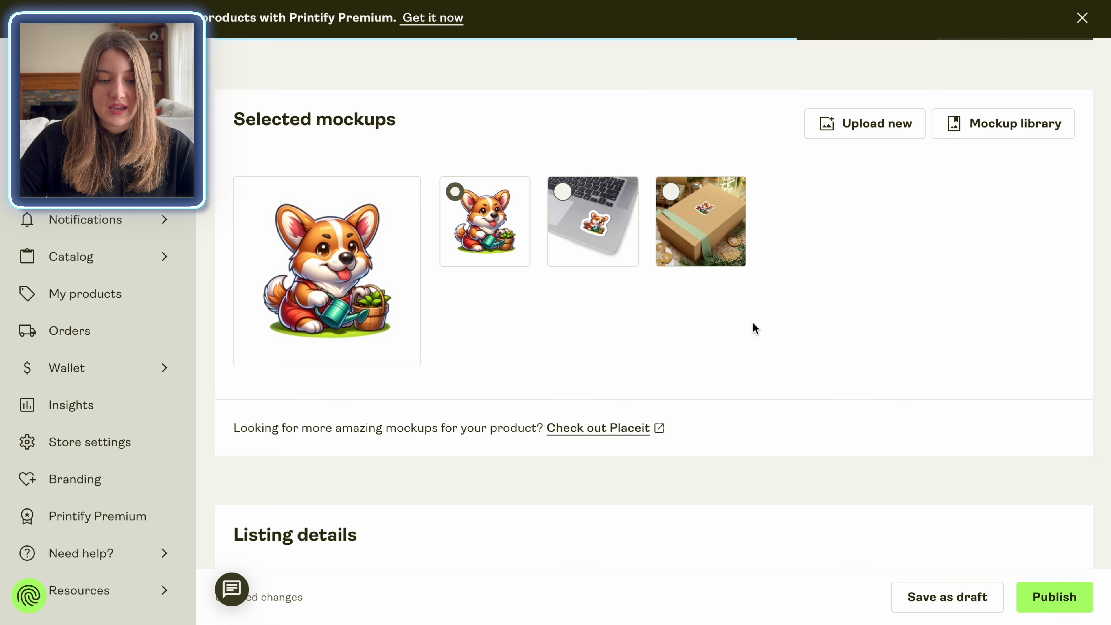
click(699, 220)
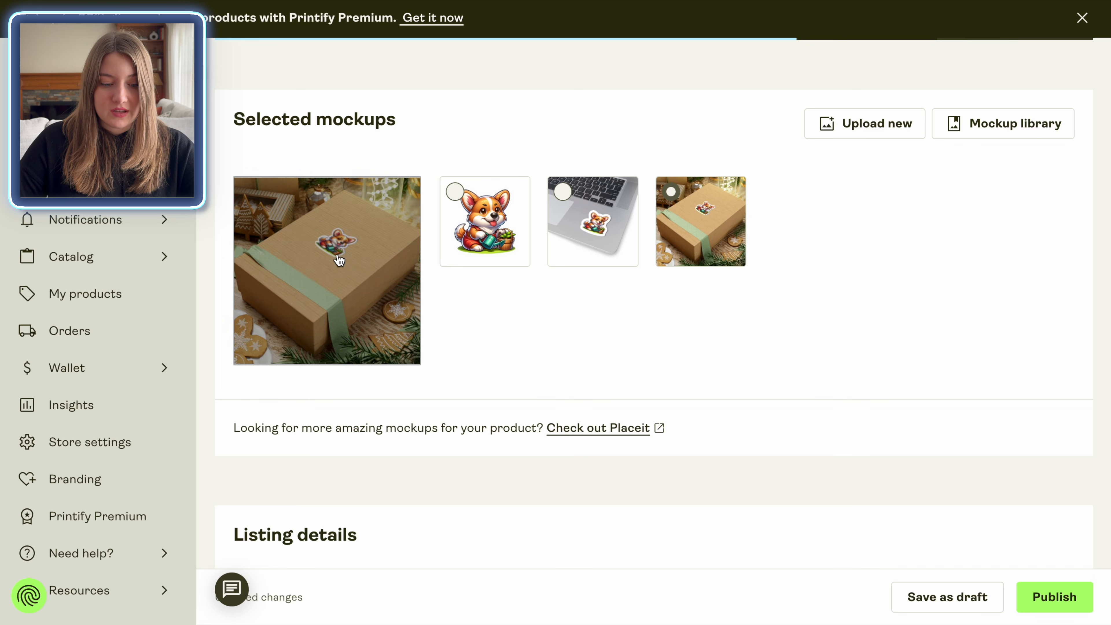
scroll(346, 266, down, 1)
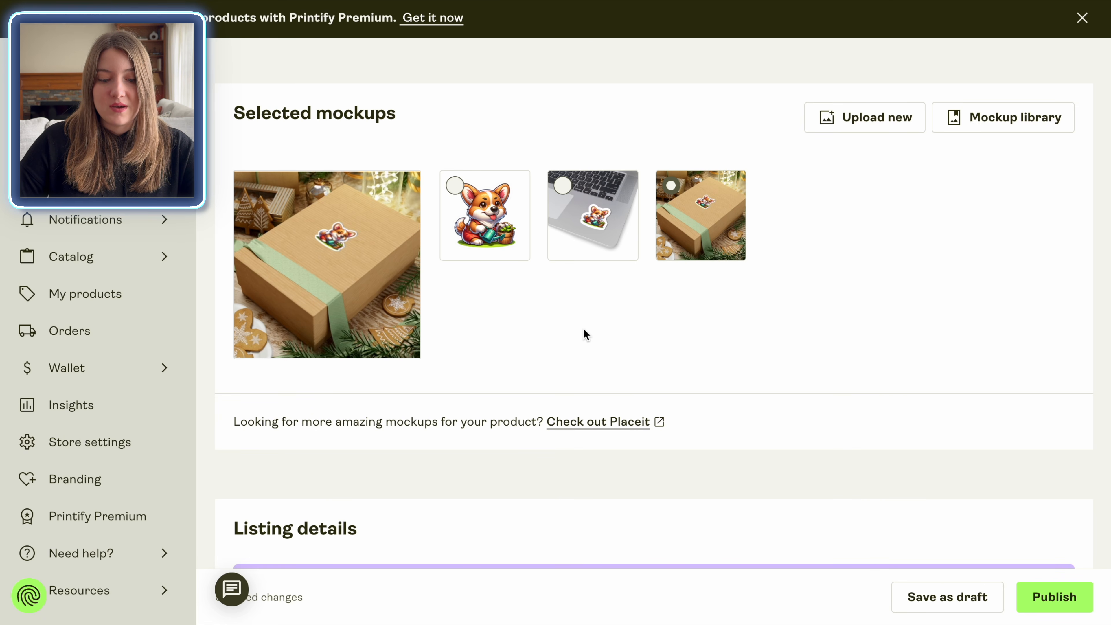
Generate AI listing text from a description of a cute kawaii corgi gardening sticker for laptops and water bottles, and apply it to the listing
scroll(587, 335, down, 10)
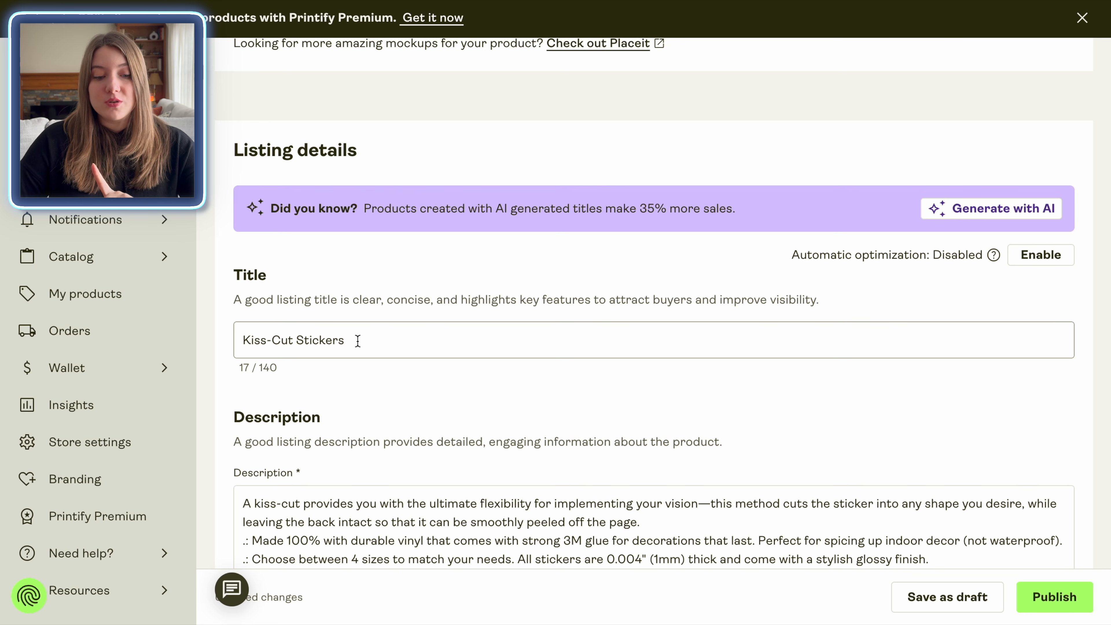
click(1017, 224)
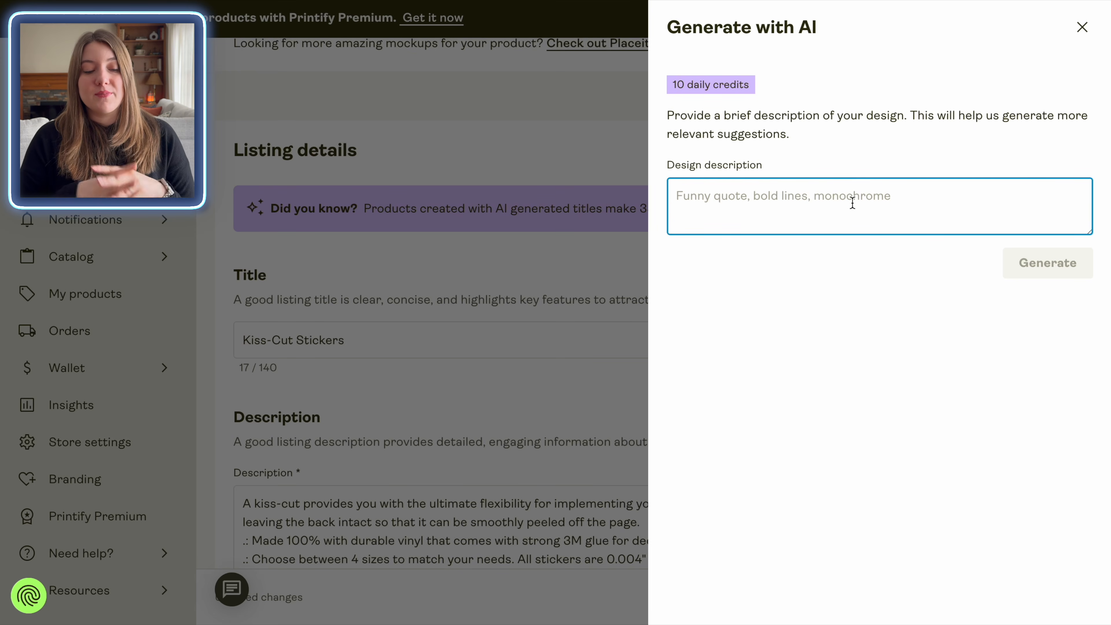
text(cute corgi gardening sticker for laptop, water bottle. For corgi owners who love gardening. Kawaii corgi in flower bed planting.)
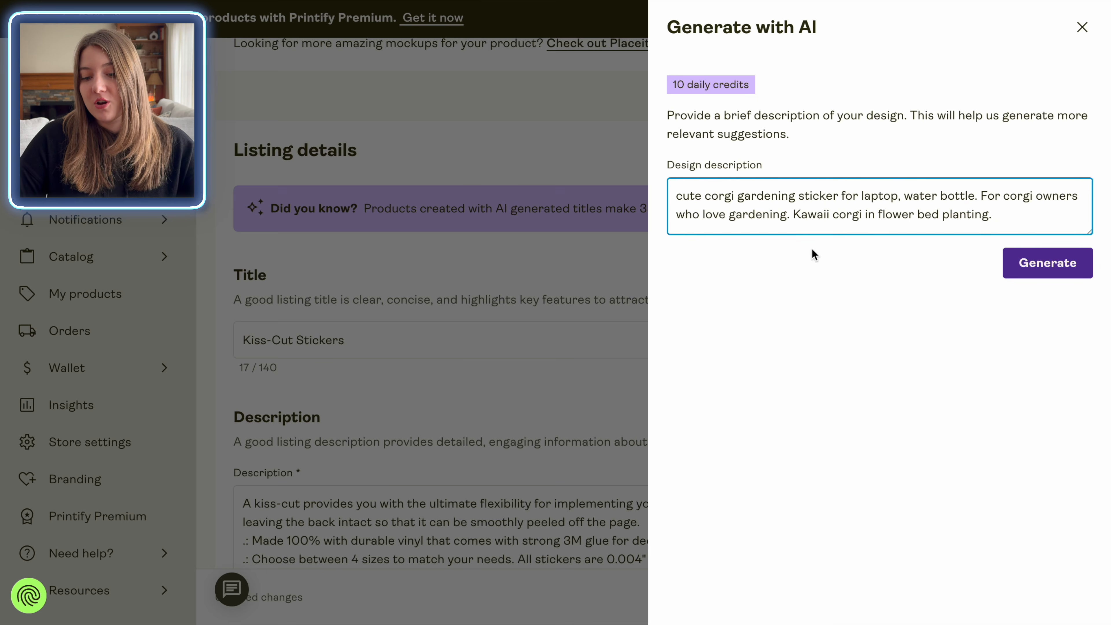
click(1049, 268)
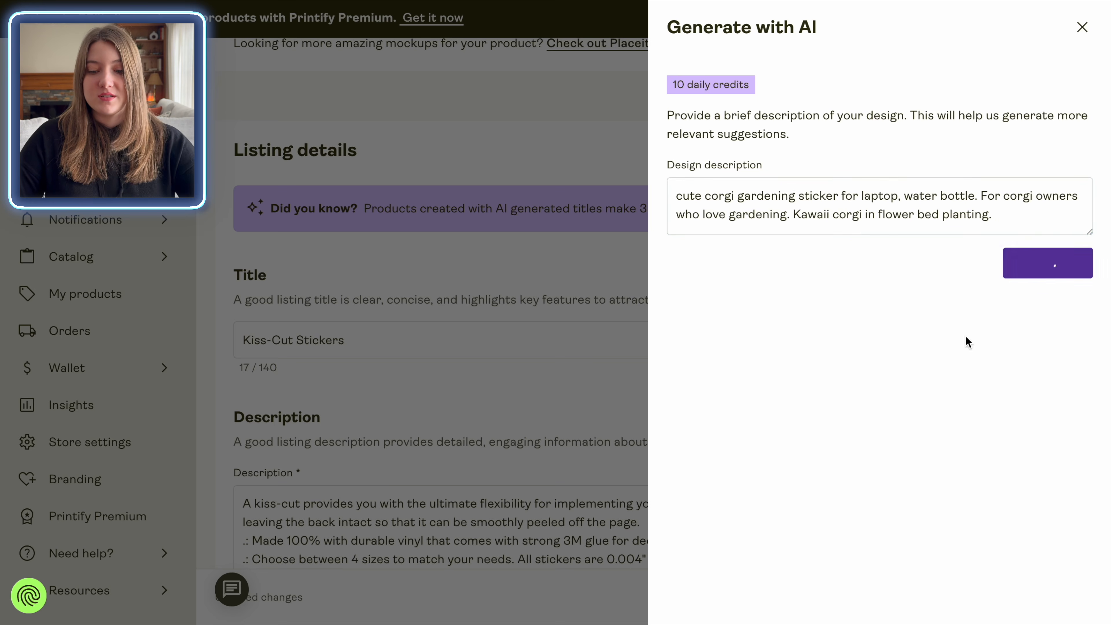
click(1048, 572)
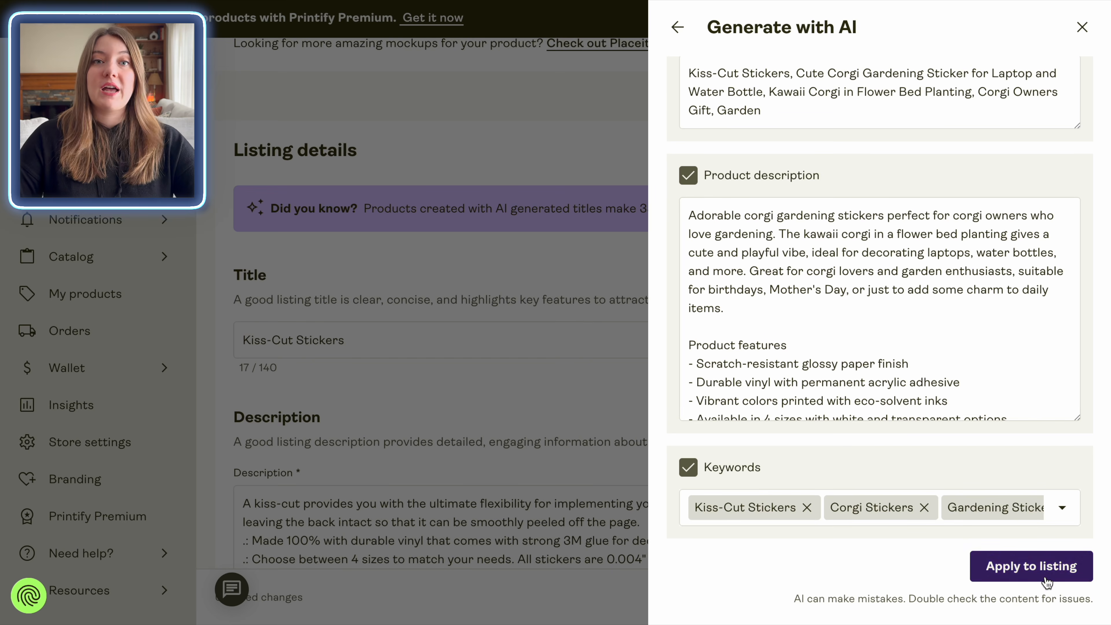
Remove "Kiss-Cut Stickers," from the start of the listing title
scroll(266, 295, down, 3)
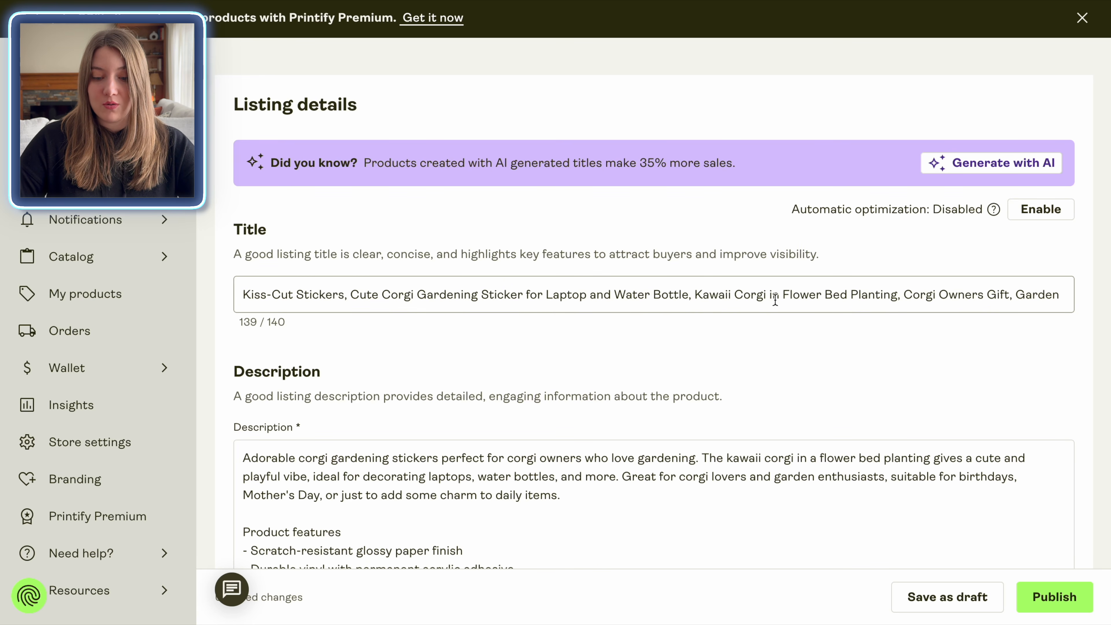
drag(926, 301, 1059, 305)
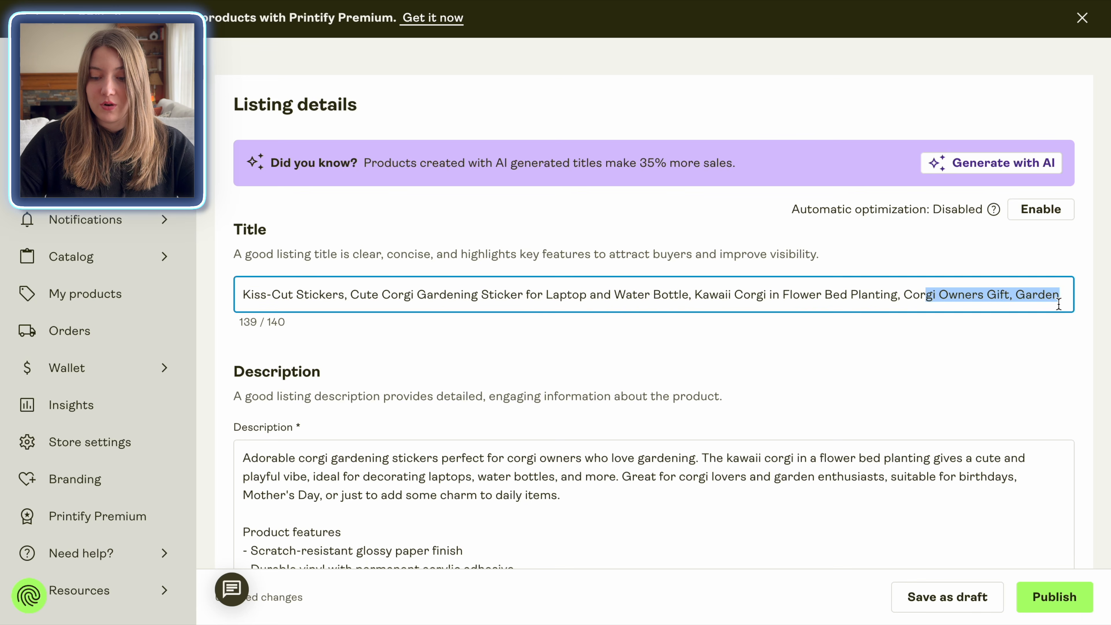
click(1058, 296)
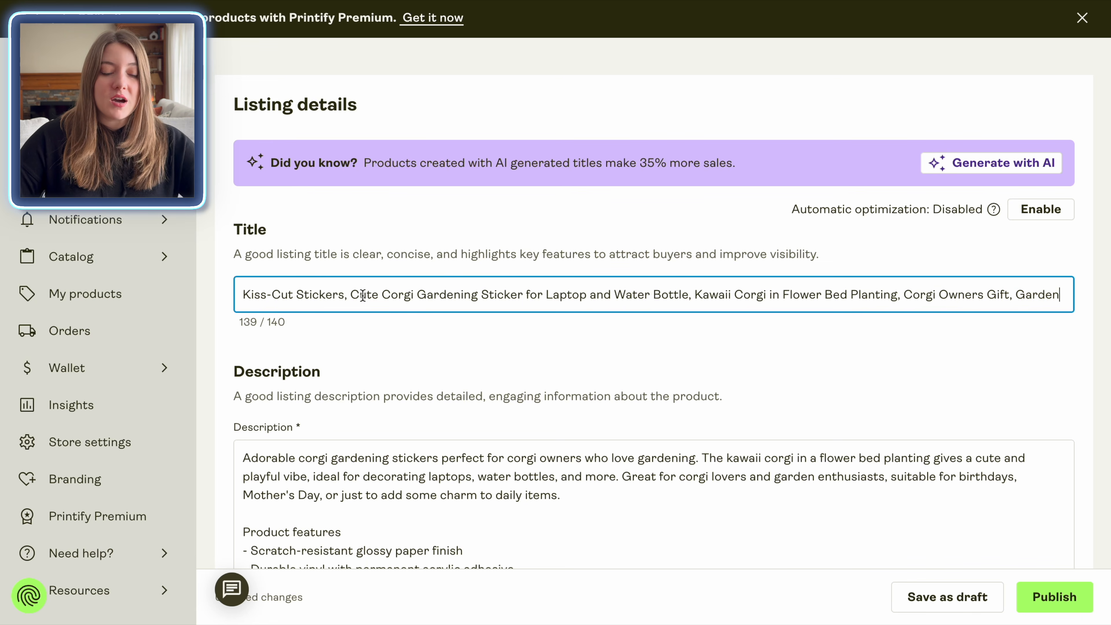
drag(351, 293, 217, 298)
key(BackSpace)
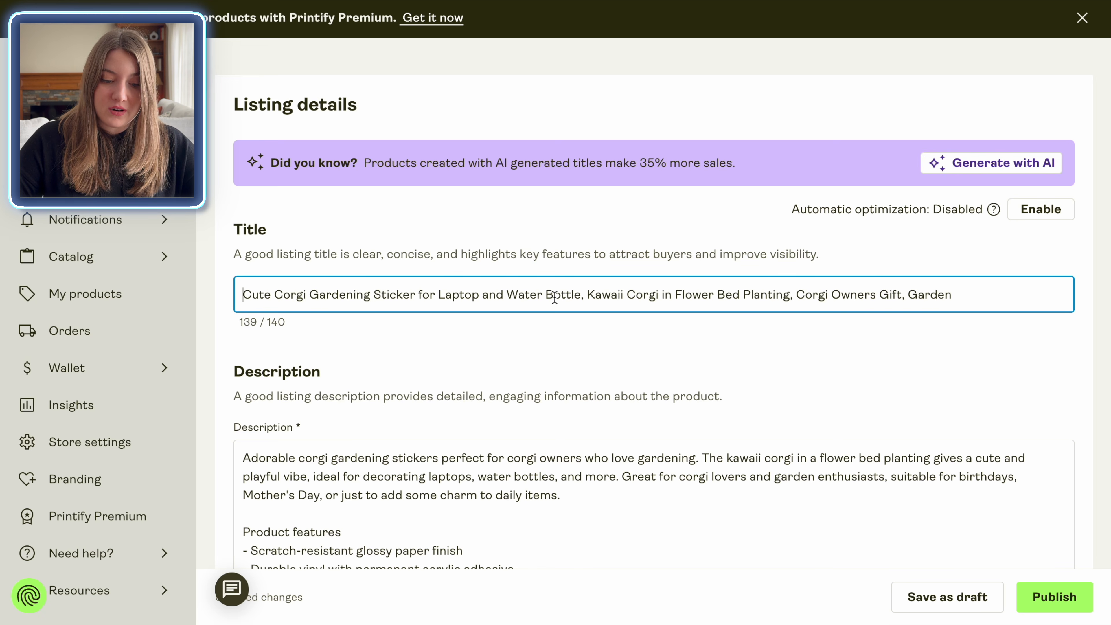
Add "sticker" after "Flower Bed Planting", "lover sticker" after "Garden", and "Funny" before "Corgi Owners Gift" in the listing title
click(791, 294)
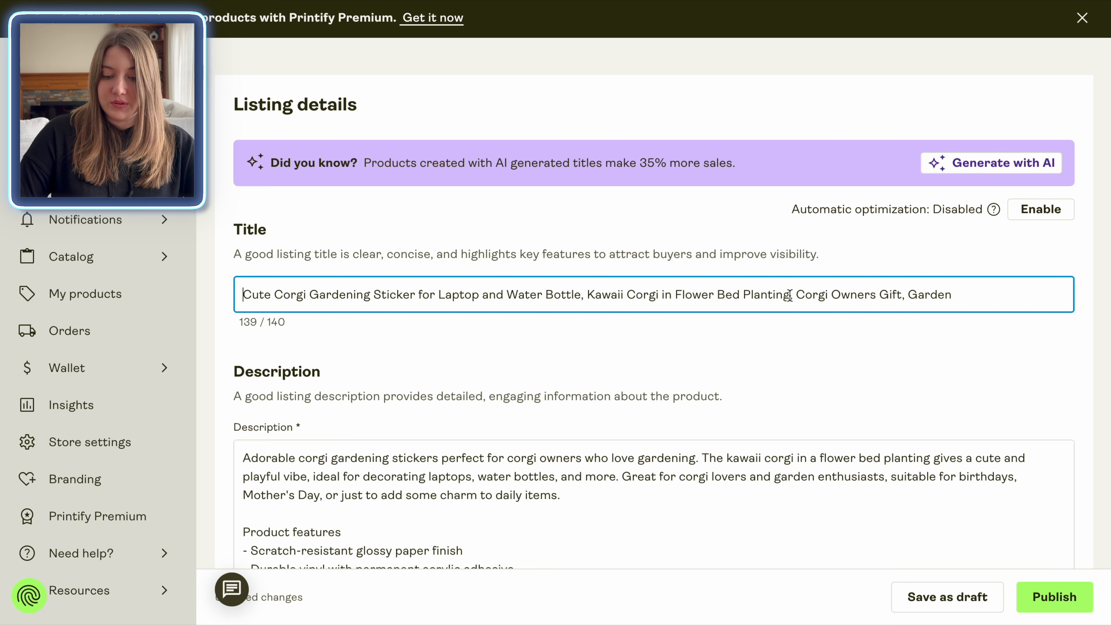
text(st)
text(r)
key(End)
text(lover sticker)
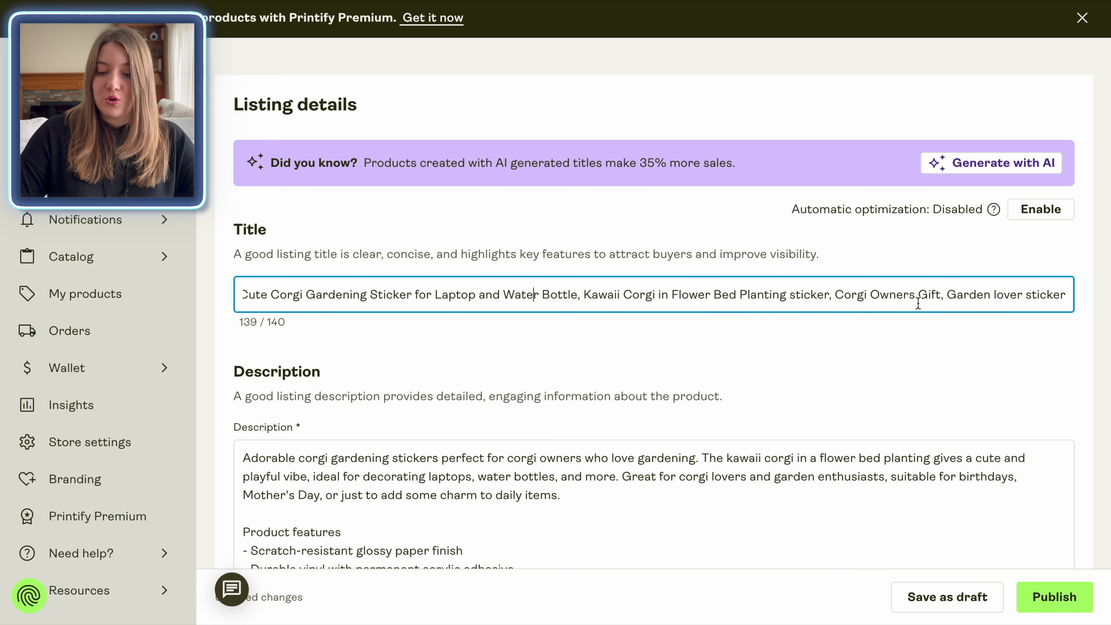
click(836, 295)
text(Funny)
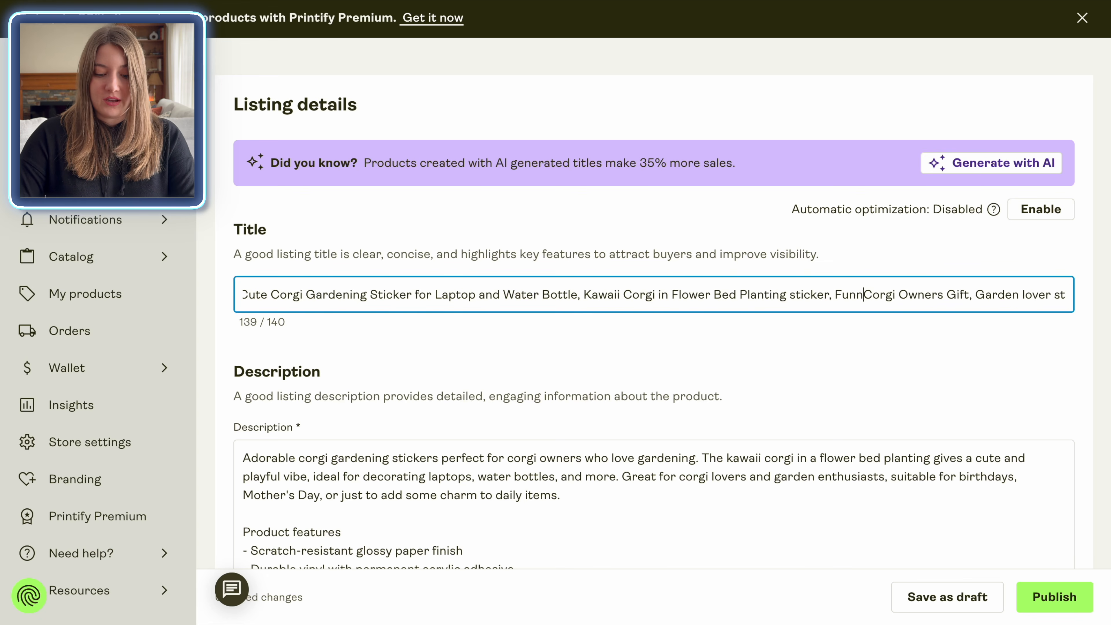
click(864, 355)
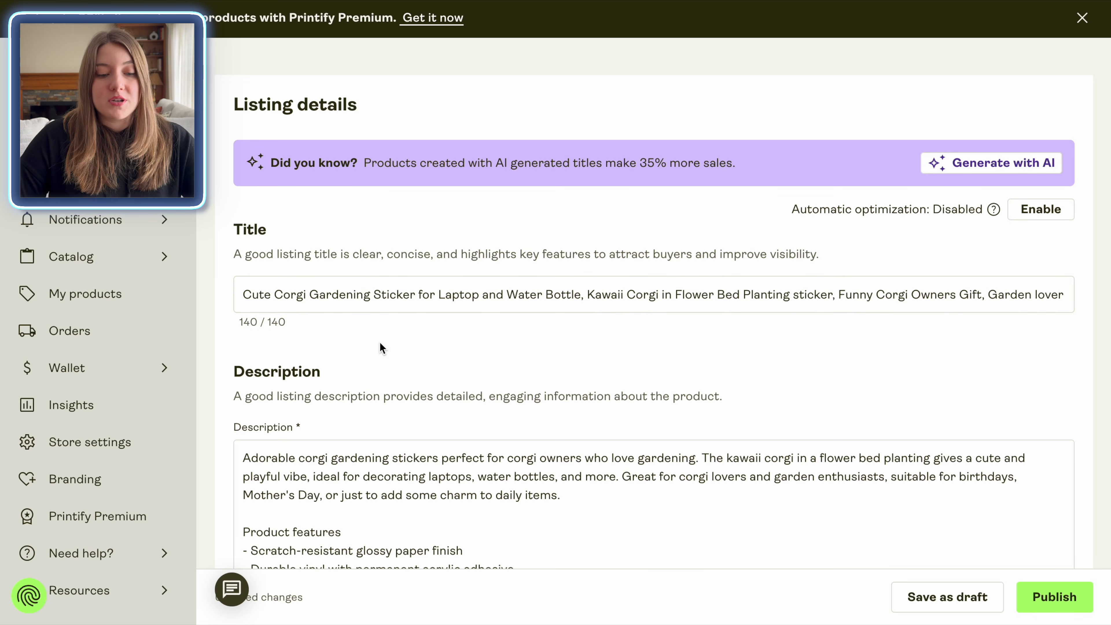
Insert "The best gift for corgi owner and gardening lover." at the beginning of the listing description
scroll(379, 346, down, 3)
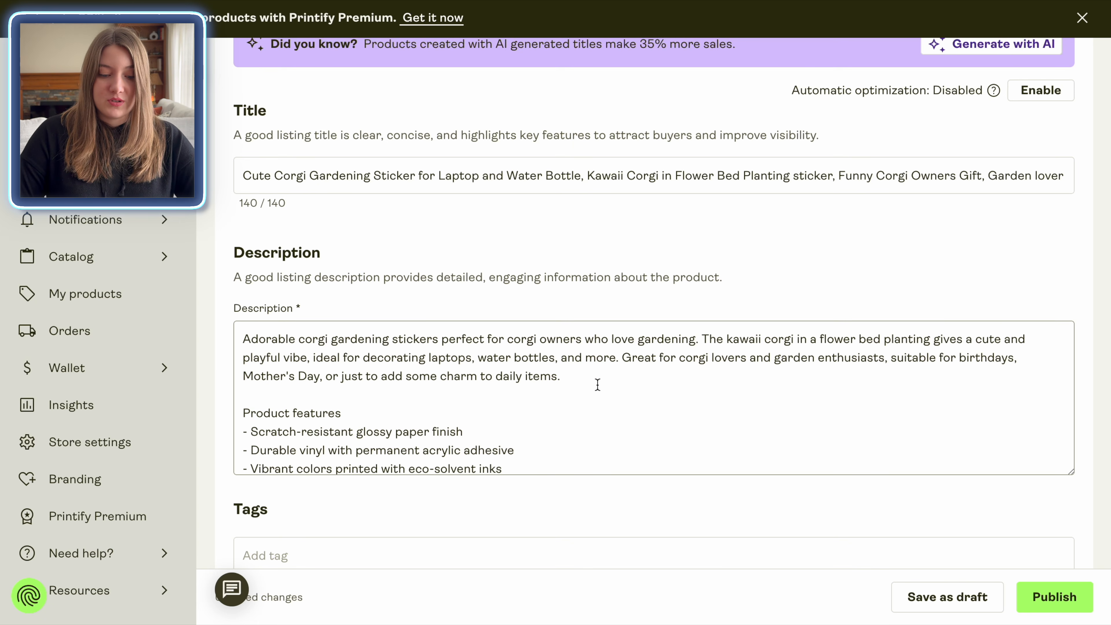
click(243, 339)
text(The best gift for corgi owner and gardening lover.)
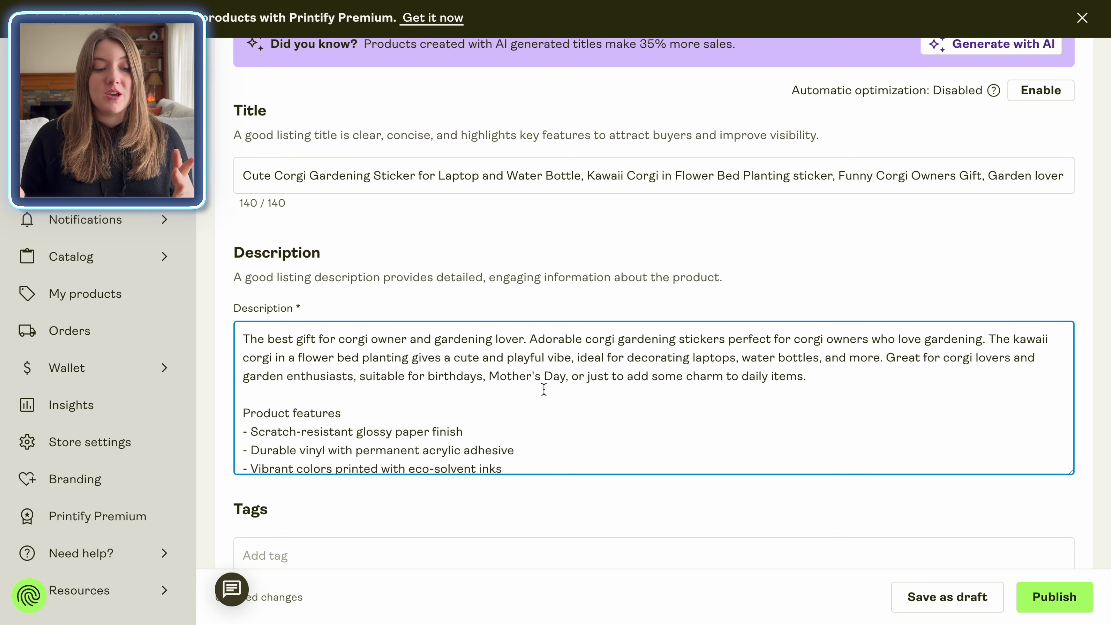
Review the tags and shipping options, and set the retail price of all 2" × 2" variants to USD 4.99
scroll(544, 389, down, 8)
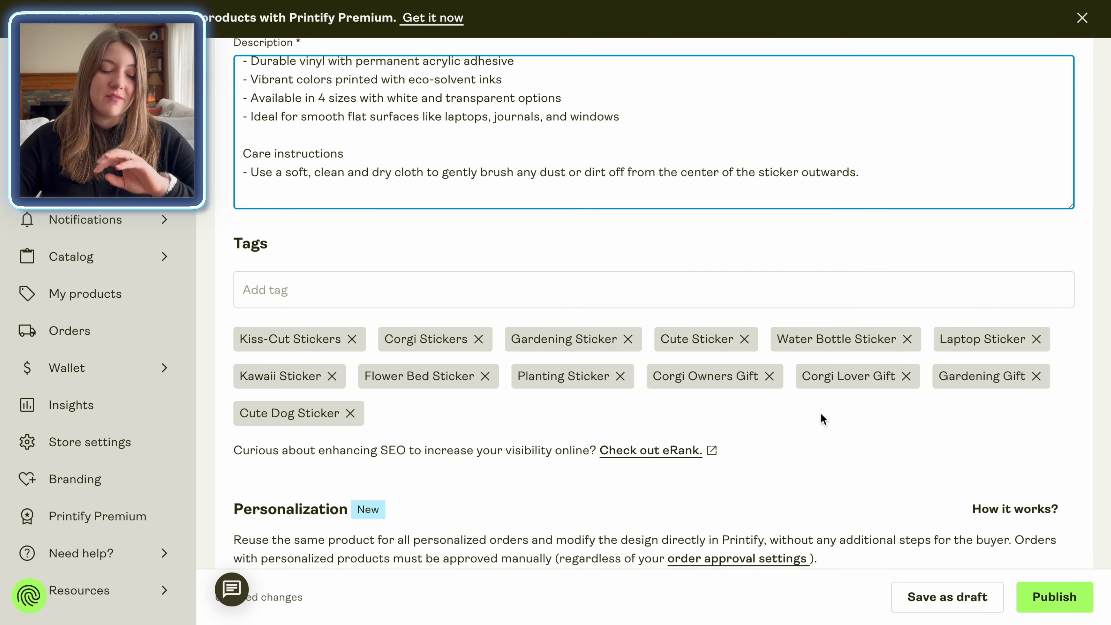
scroll(821, 418, down, 10)
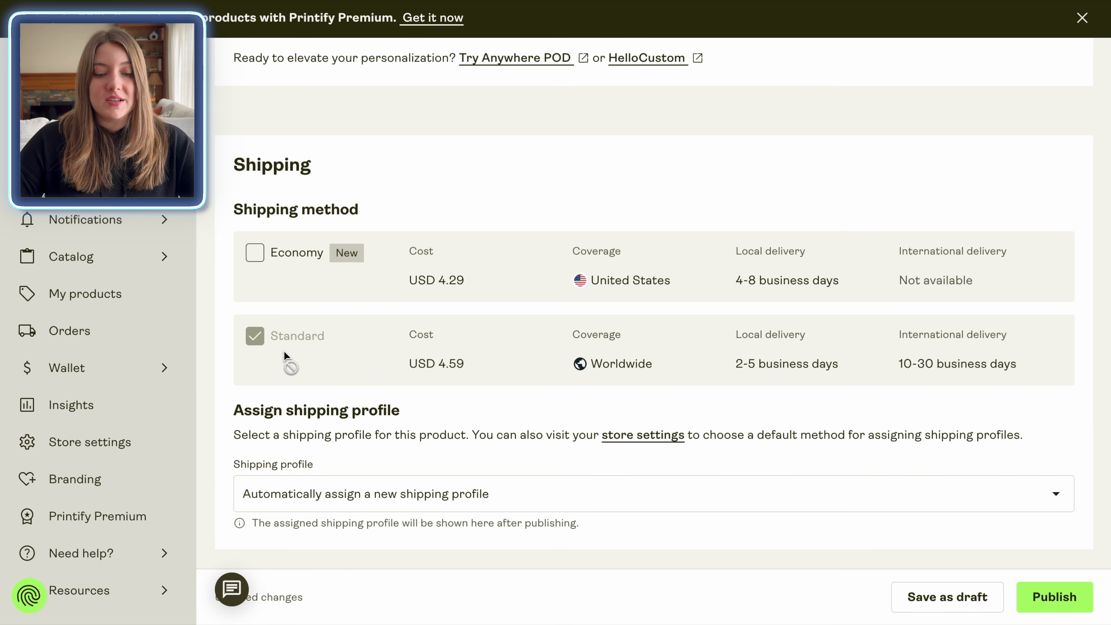
scroll(285, 356, down, 8)
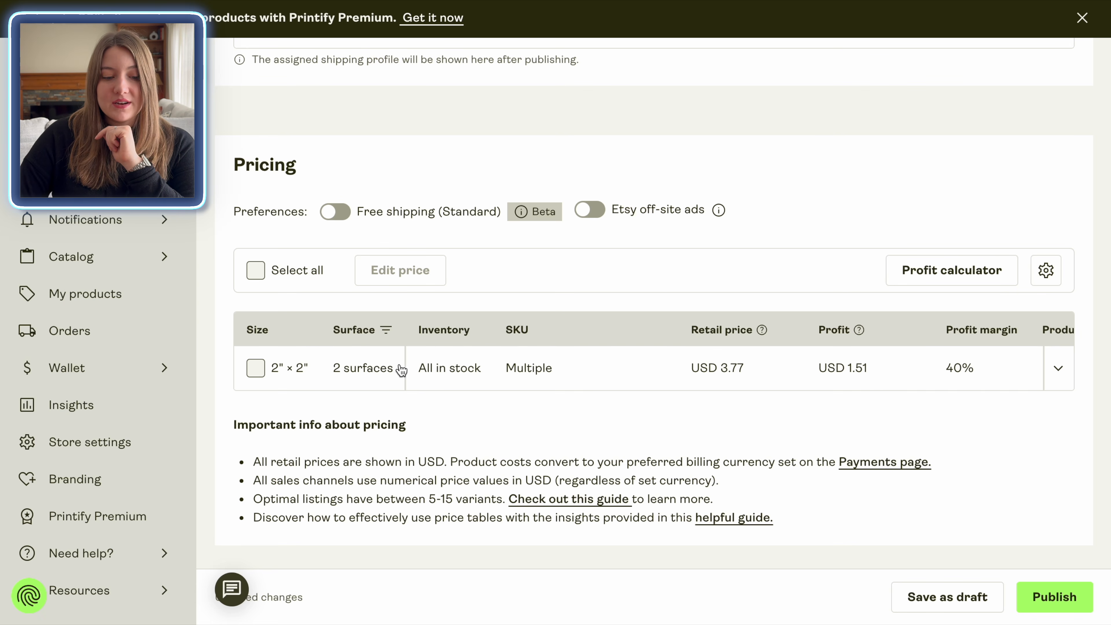
click(256, 271)
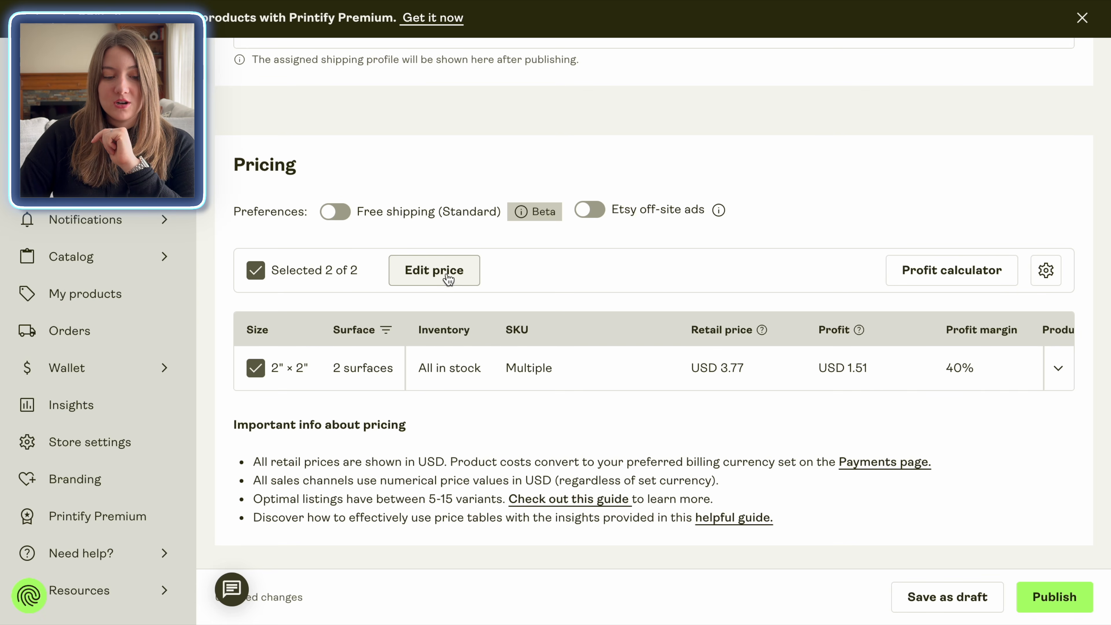
click(762, 368)
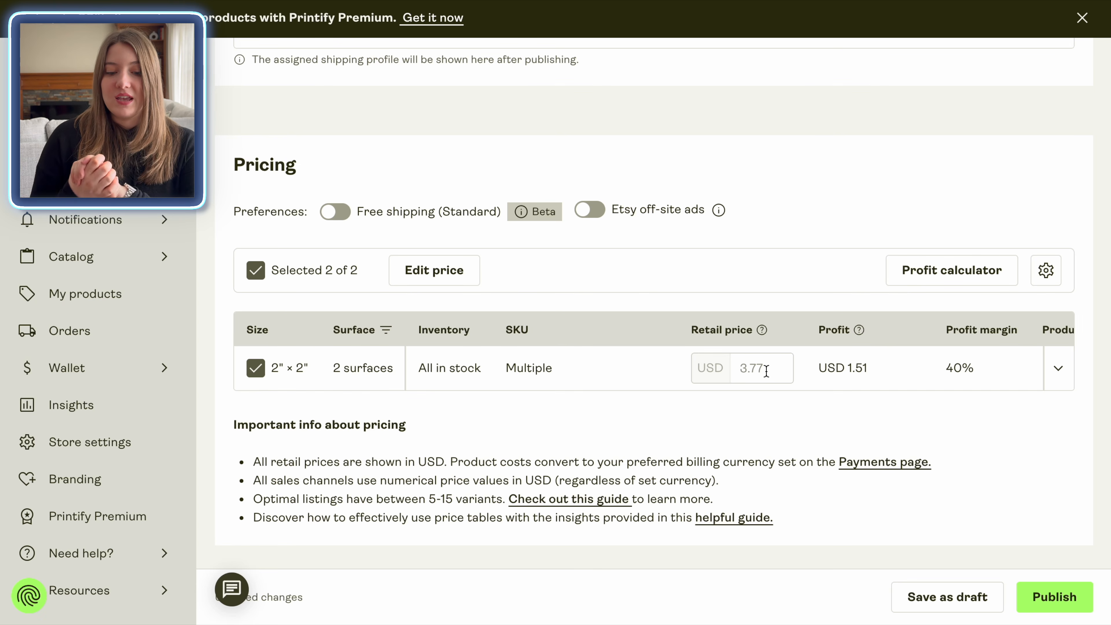
click(454, 271)
click(471, 348)
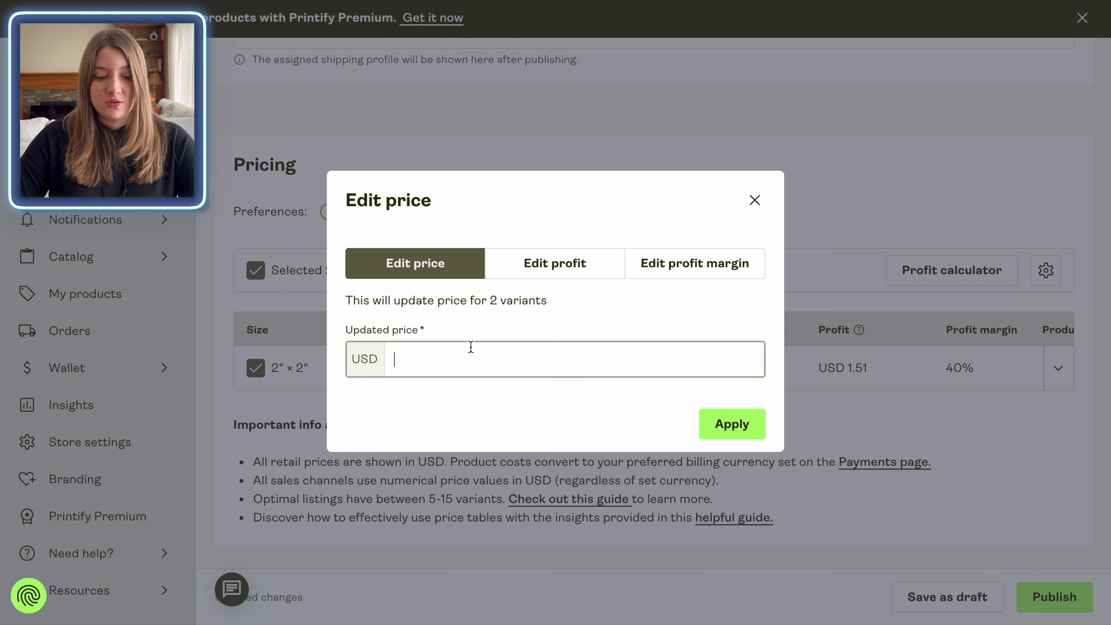
text(4.99)
click(731, 425)
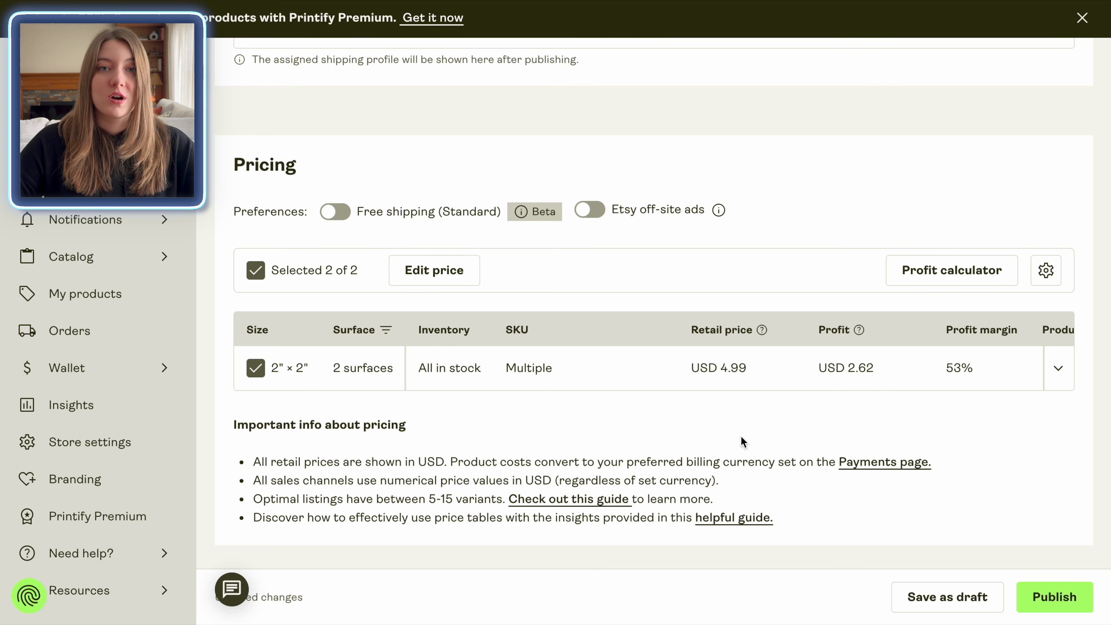
Review the variant visibility and sync settings, and publish the corgi sticker listing to the Etsy store
scroll(743, 442, down, 10)
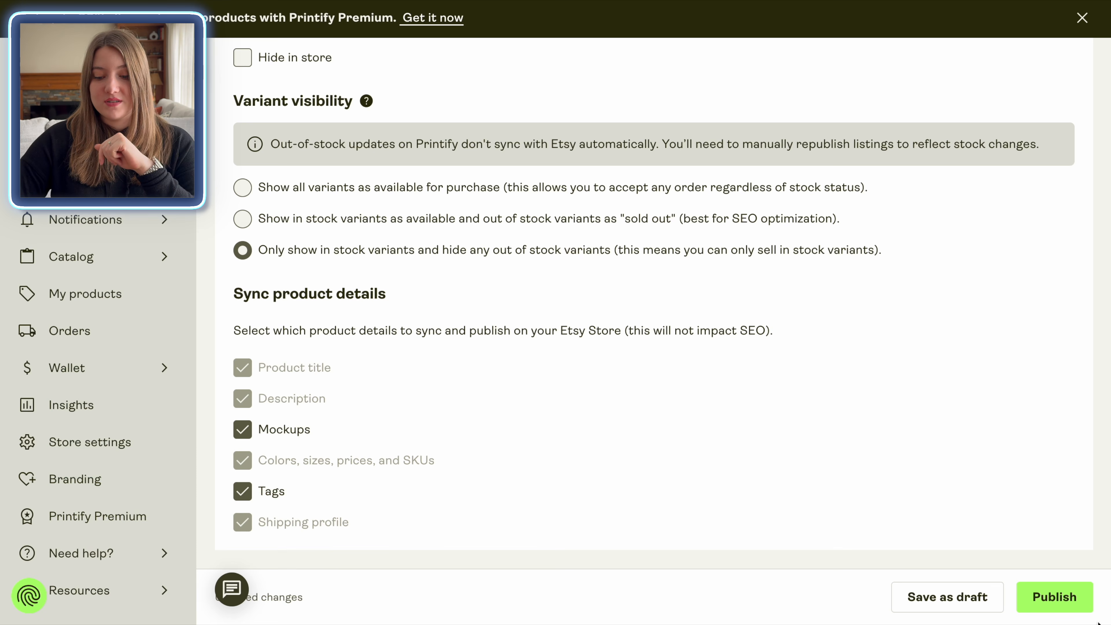
click(1064, 602)
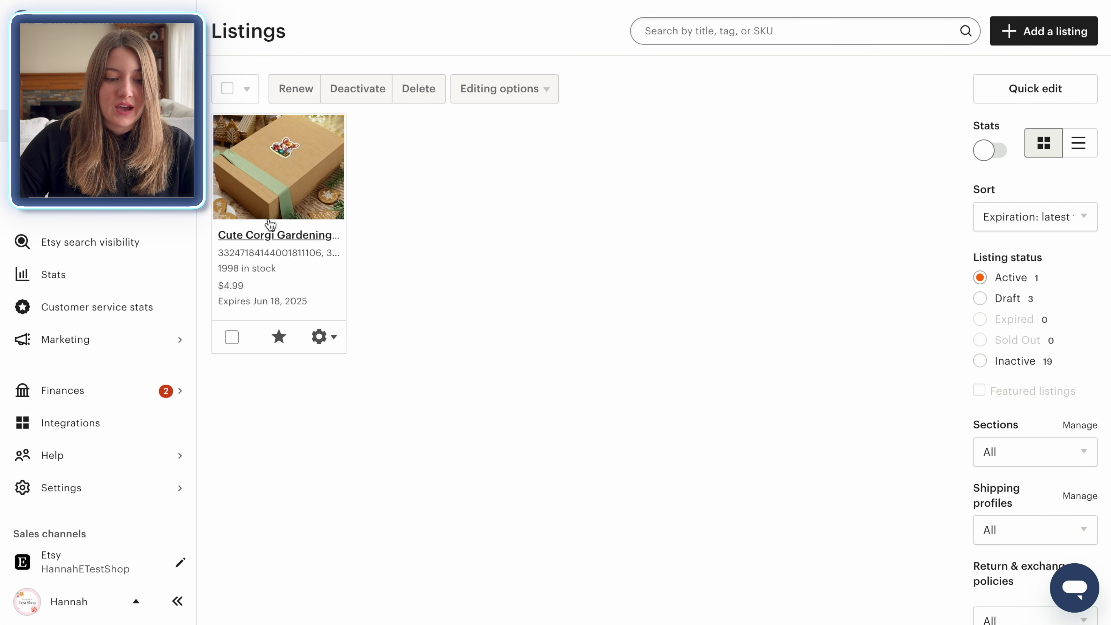
Open the corgi gardening sticker listing for editing and review its photos, pricing, variations and details through to the shop settings
click(324, 337)
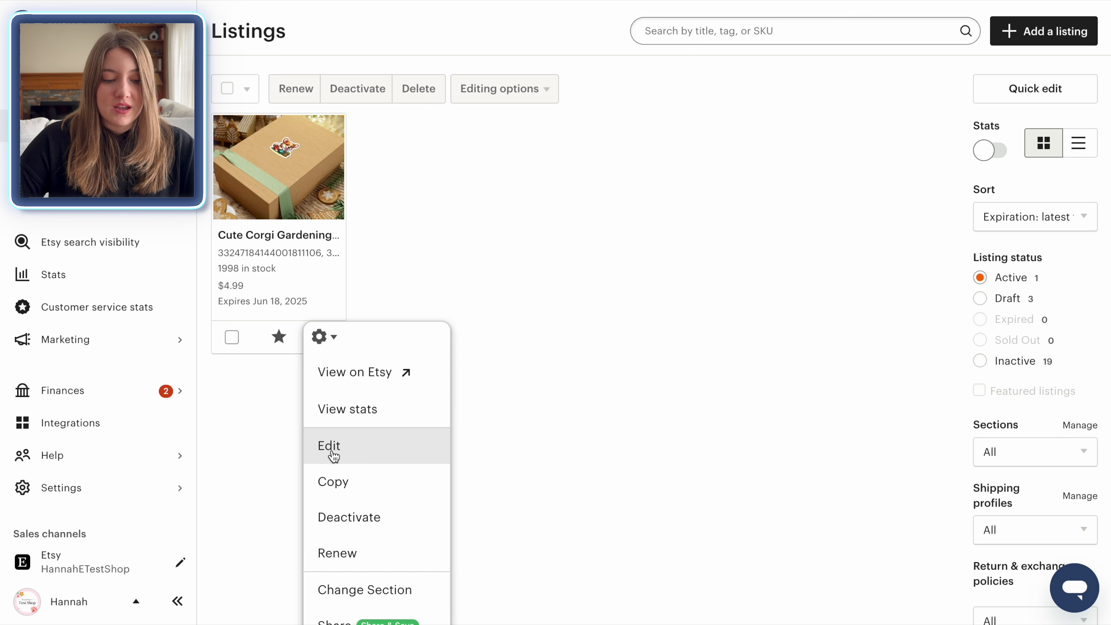
click(366, 447)
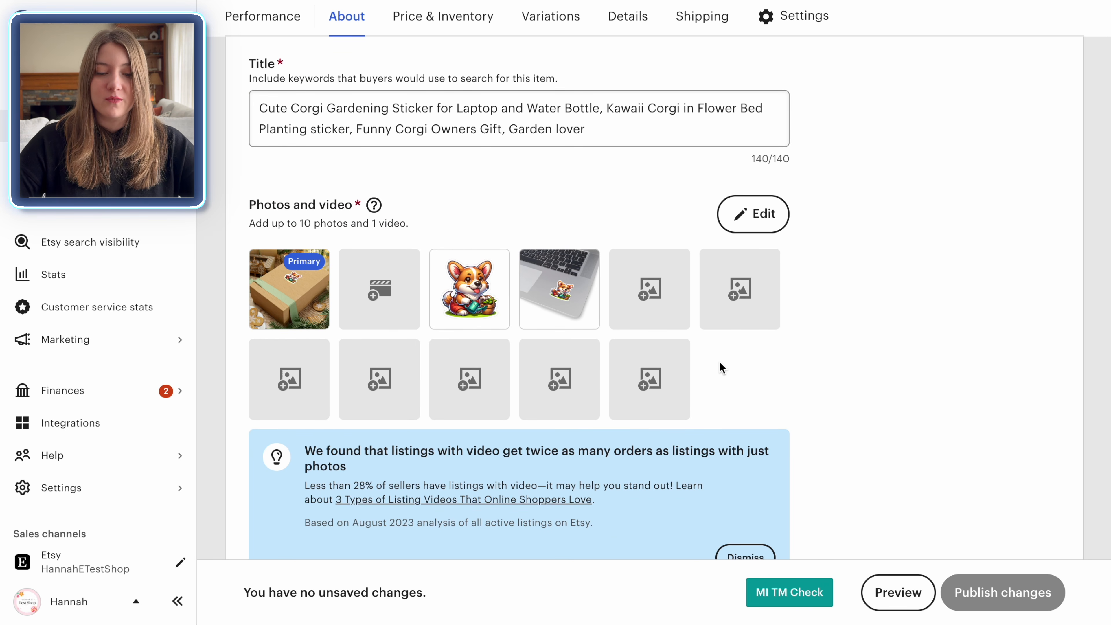
scroll(720, 361, down, 15)
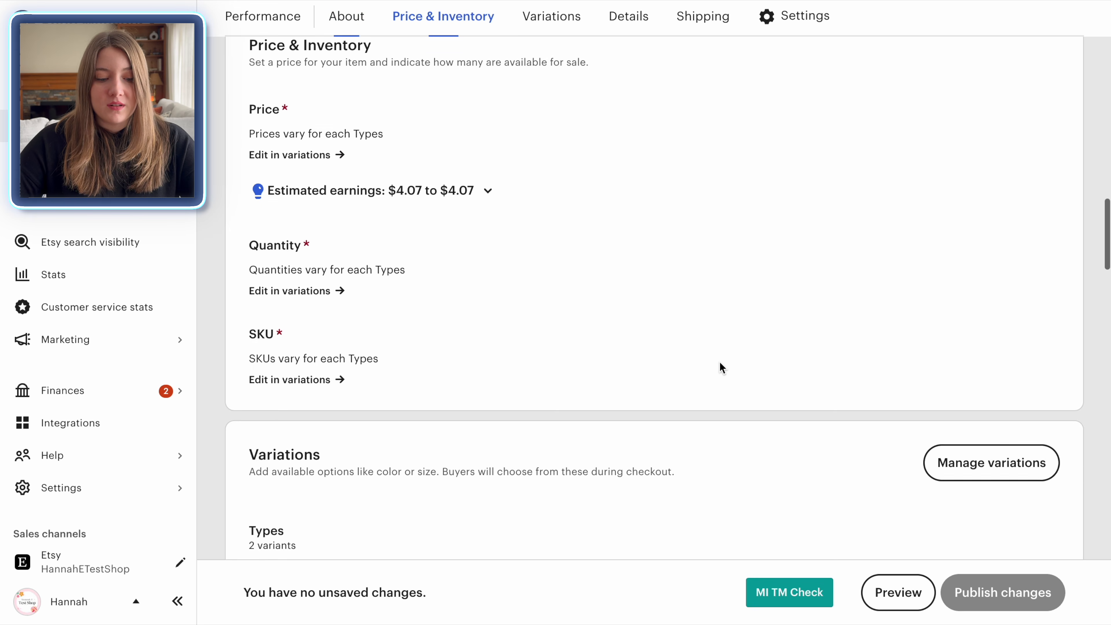
scroll(720, 363, down, 15)
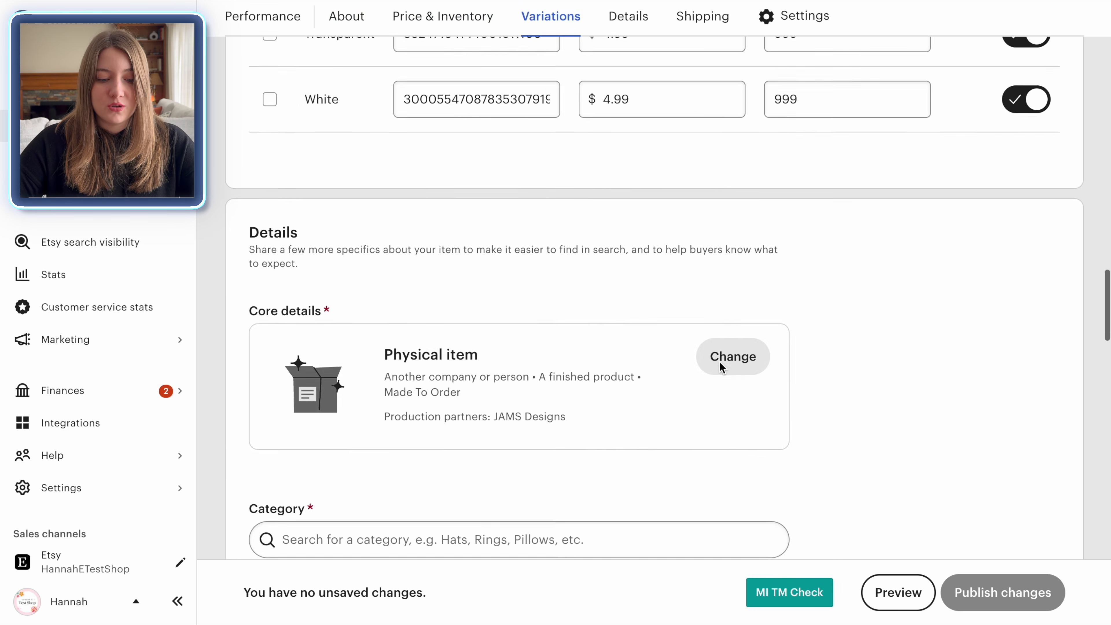
scroll(719, 362, down, 6)
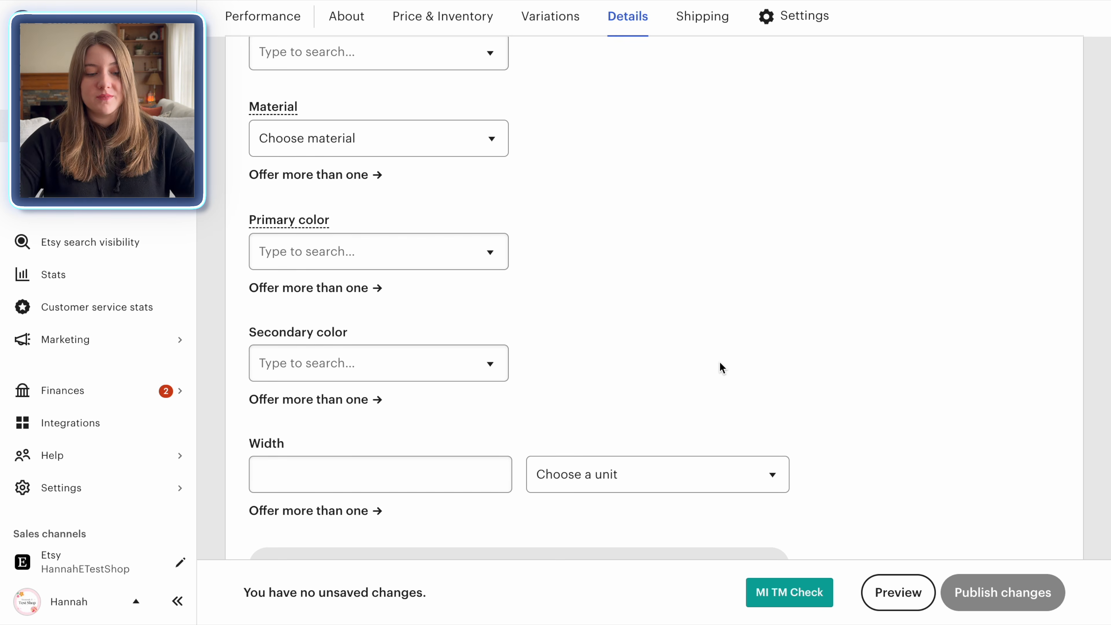
scroll(720, 361, down, 10)
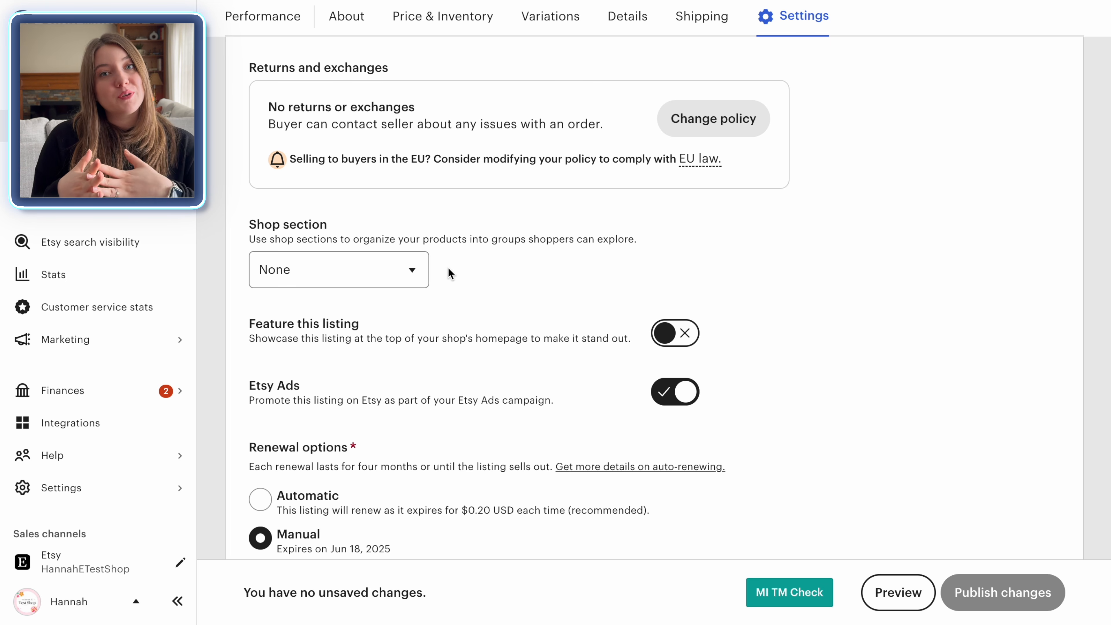
Create a new shop section titled "funny dog owner sticker" and assign the listing to it
click(419, 270)
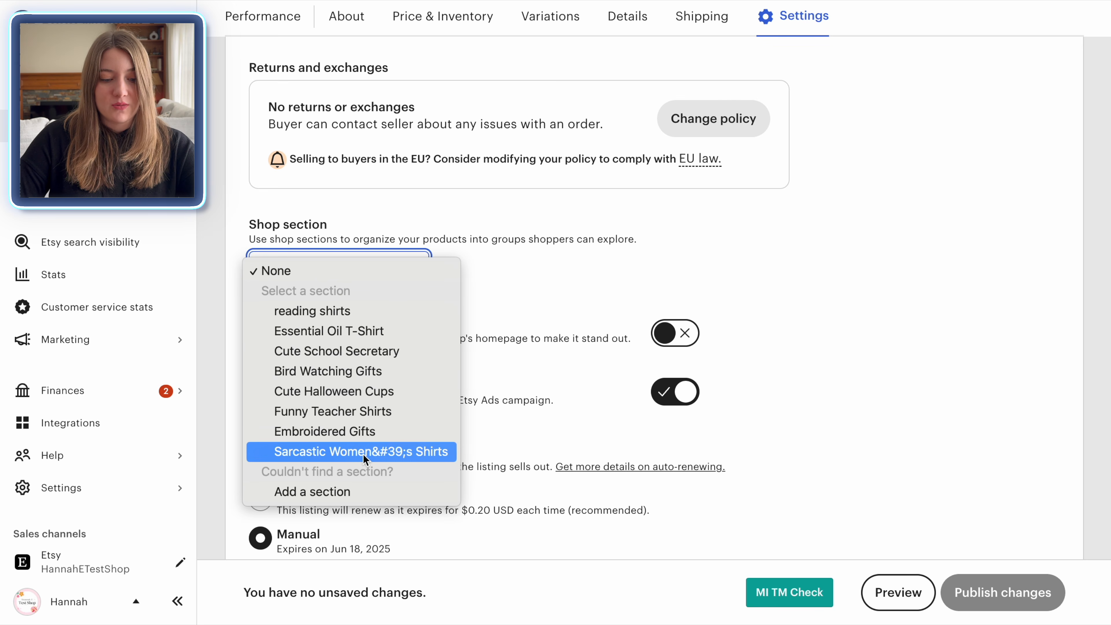
click(337, 492)
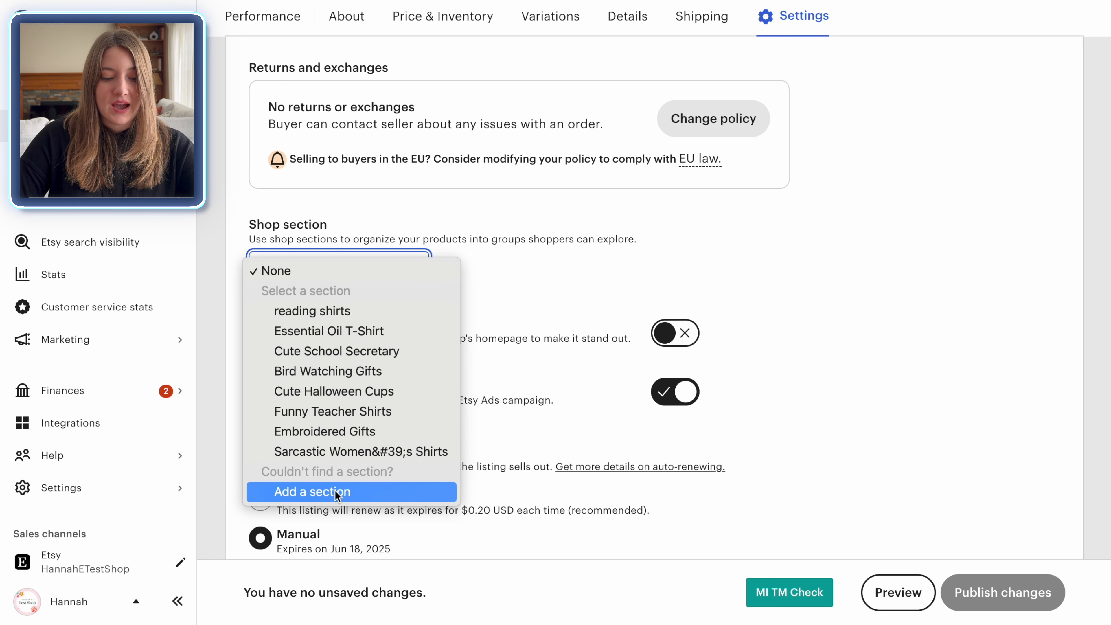
text(fun)
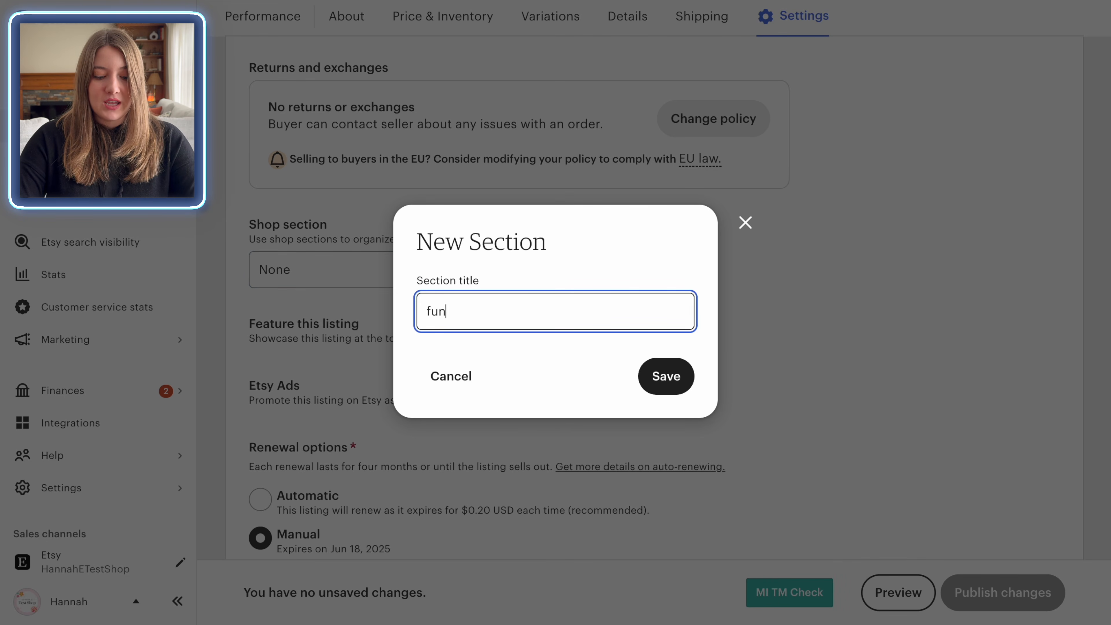
text(ny dog owner gift)
double_click(533, 313)
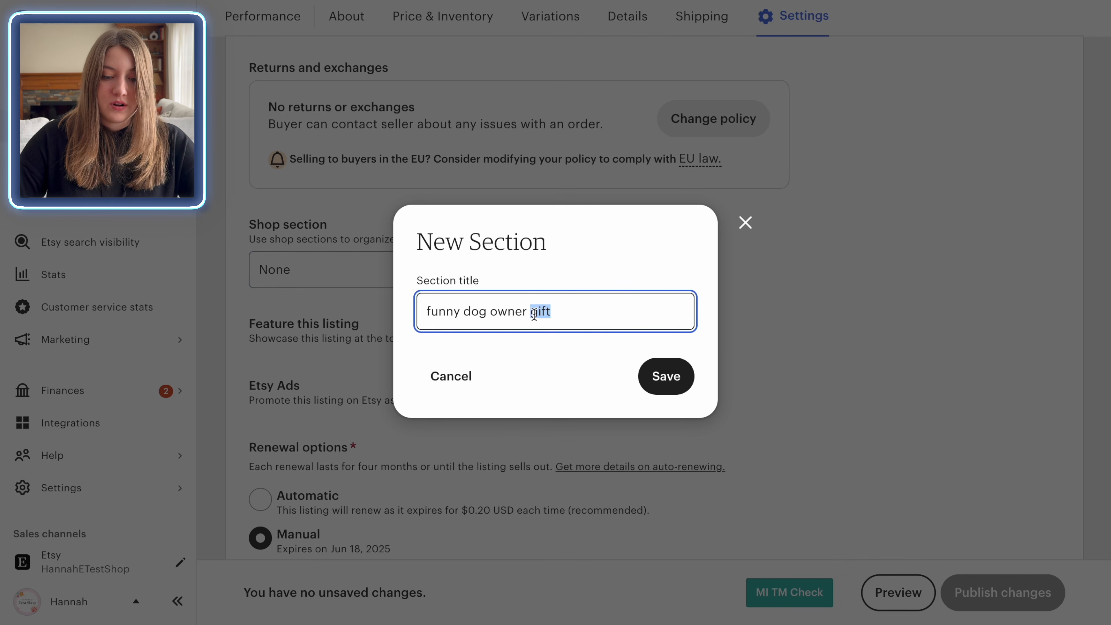
text(sticker)
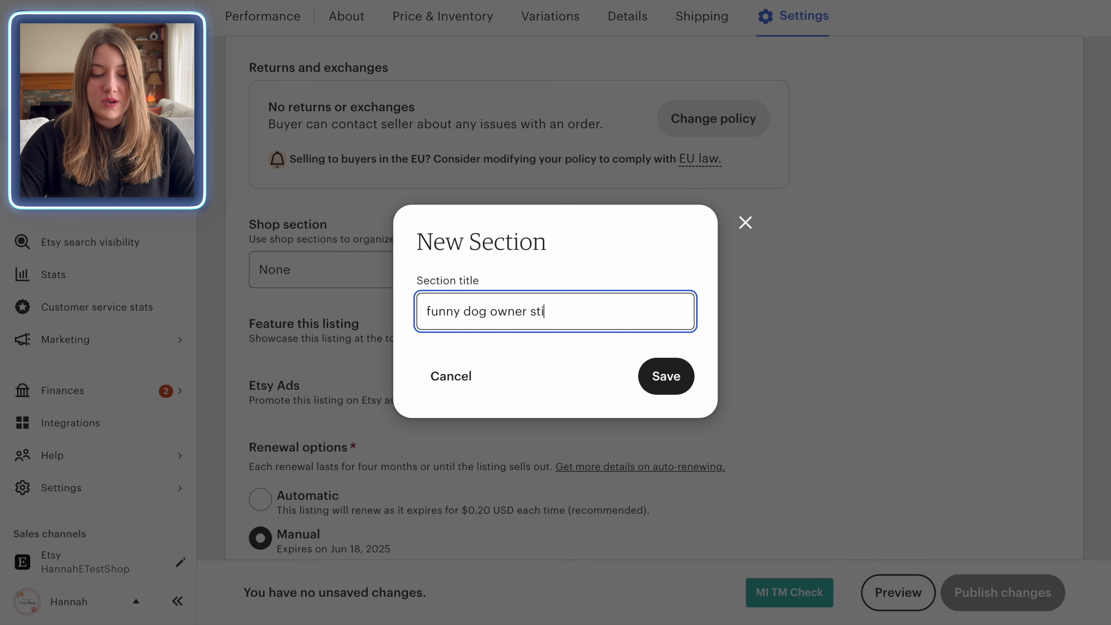
key(Return)
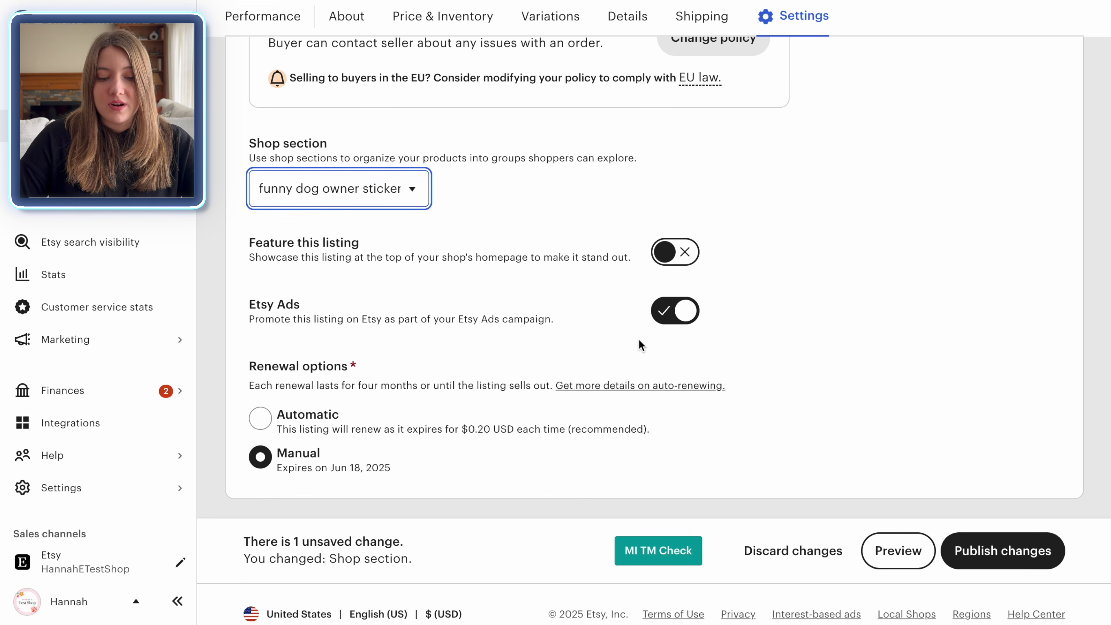
Turn off Etsy Ads for the listing and publish the listing changes
click(686, 315)
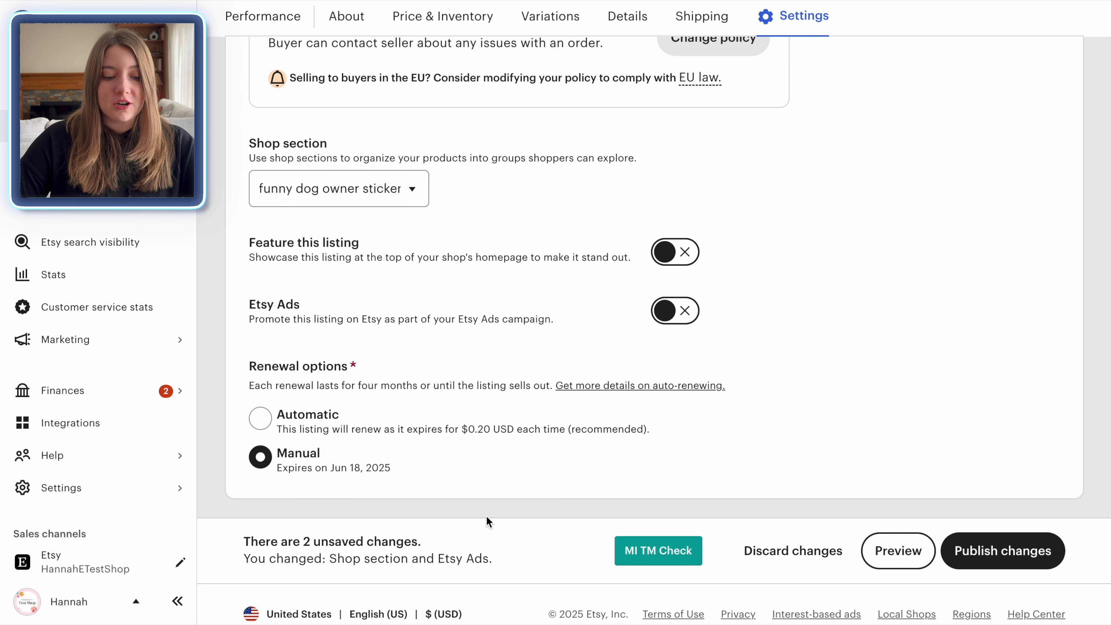
scroll(489, 518, down, 1)
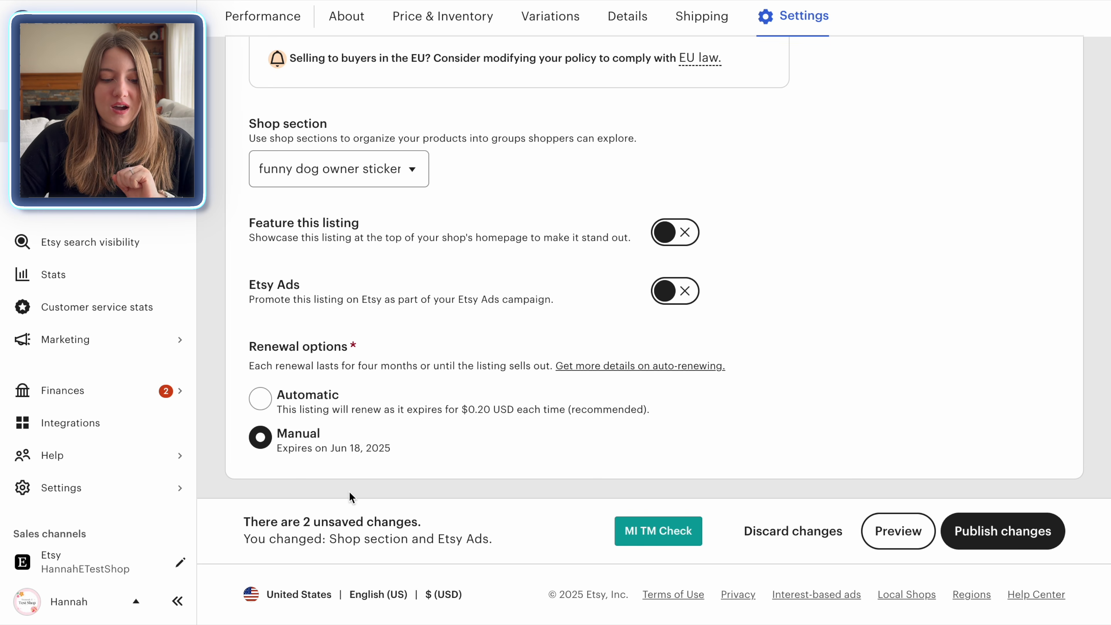
click(1023, 544)
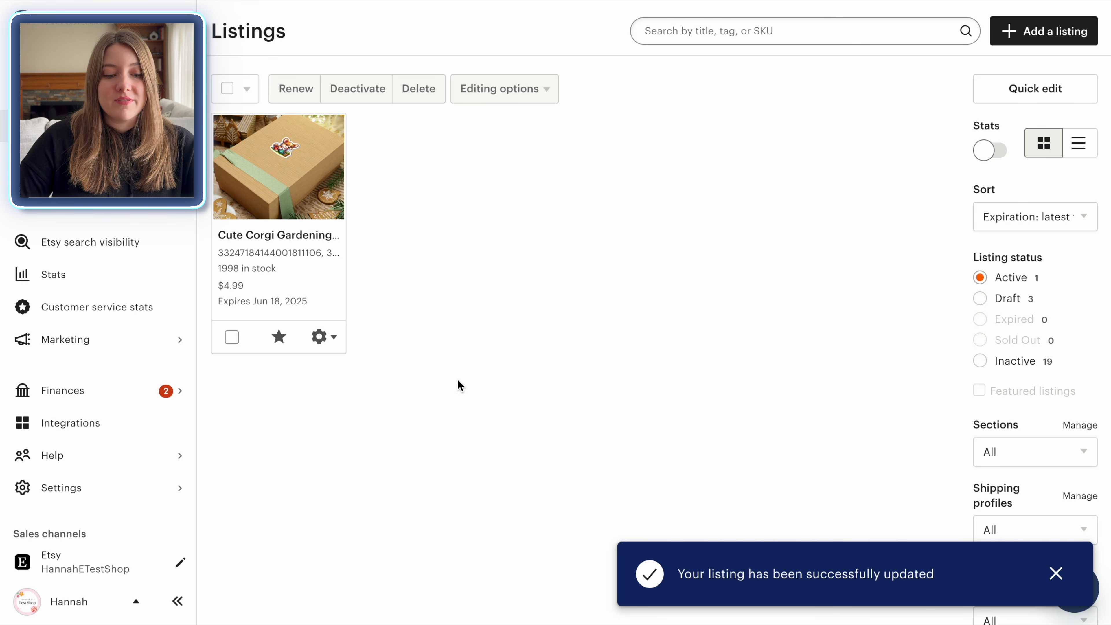
View the corgi sticker's live Etsy page and check its laptop mockup photo and available sticker types
click(326, 342)
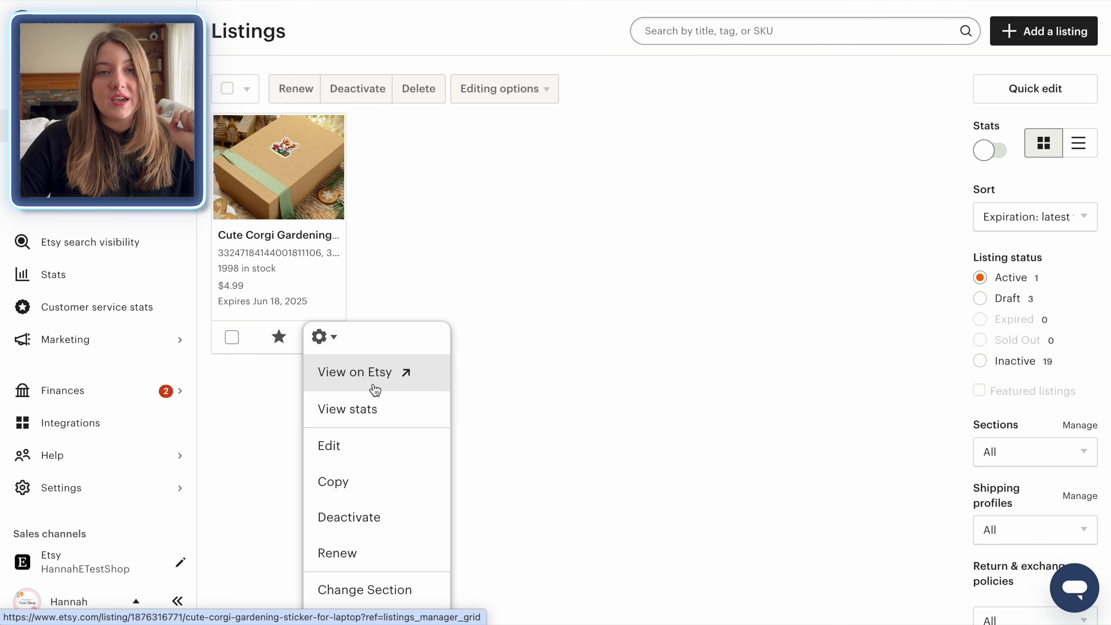
click(375, 389)
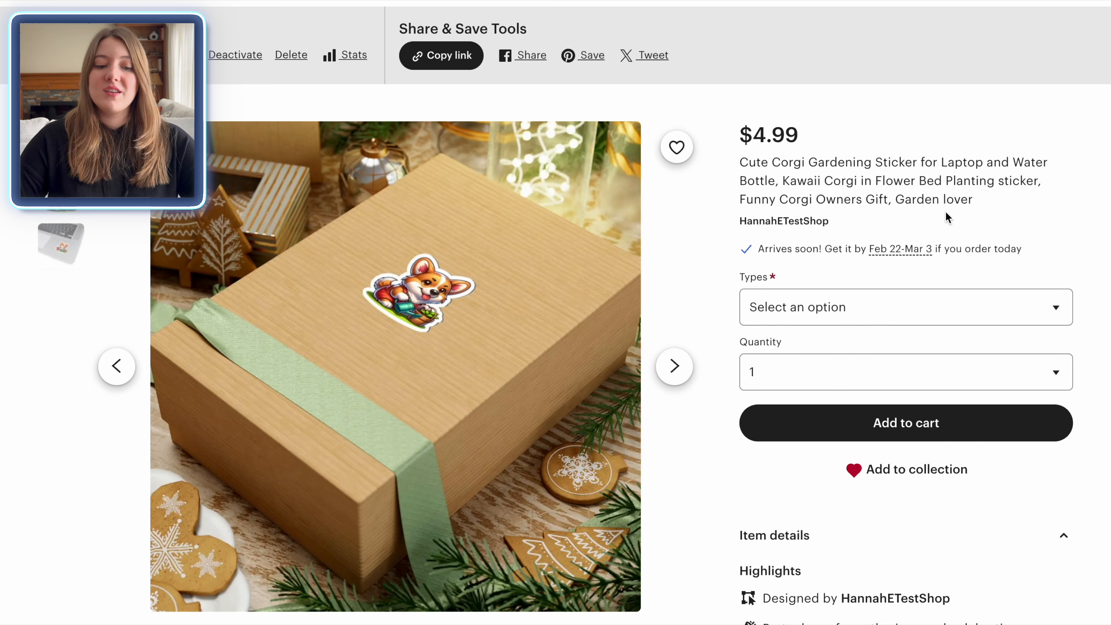
click(72, 248)
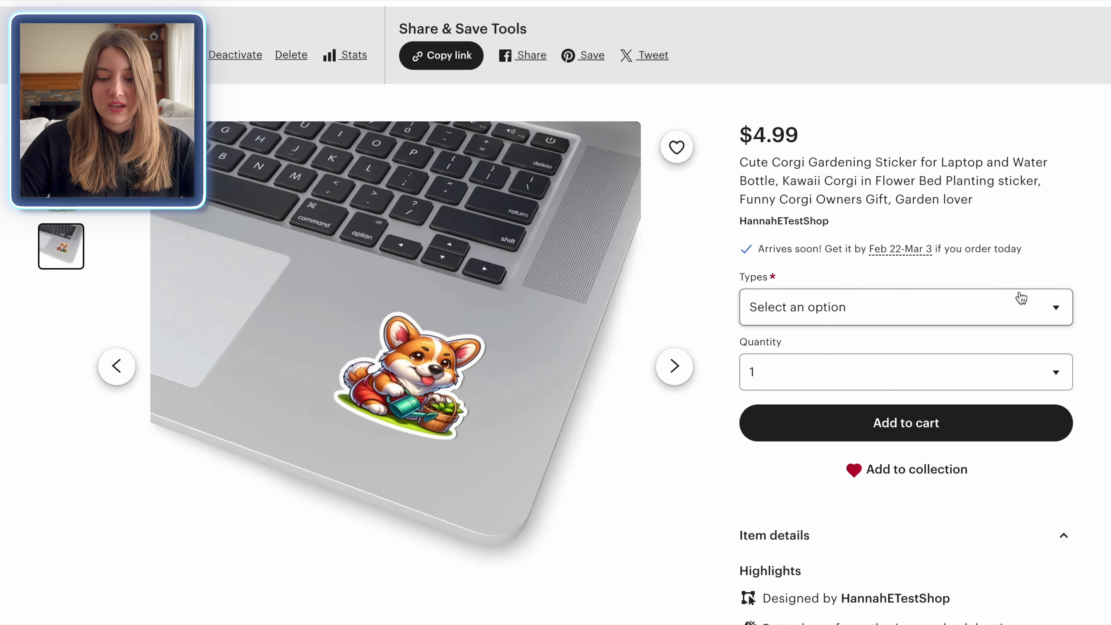
click(837, 321)
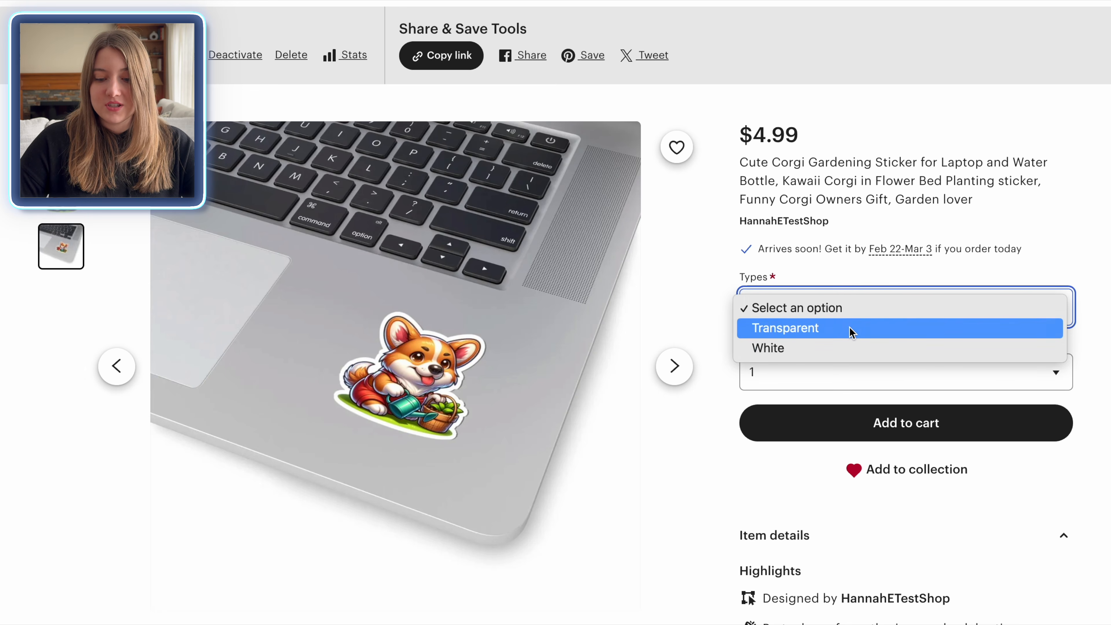
click(1036, 257)
scroll(1035, 257, down, 2)
scroll(1036, 257, up, 2)
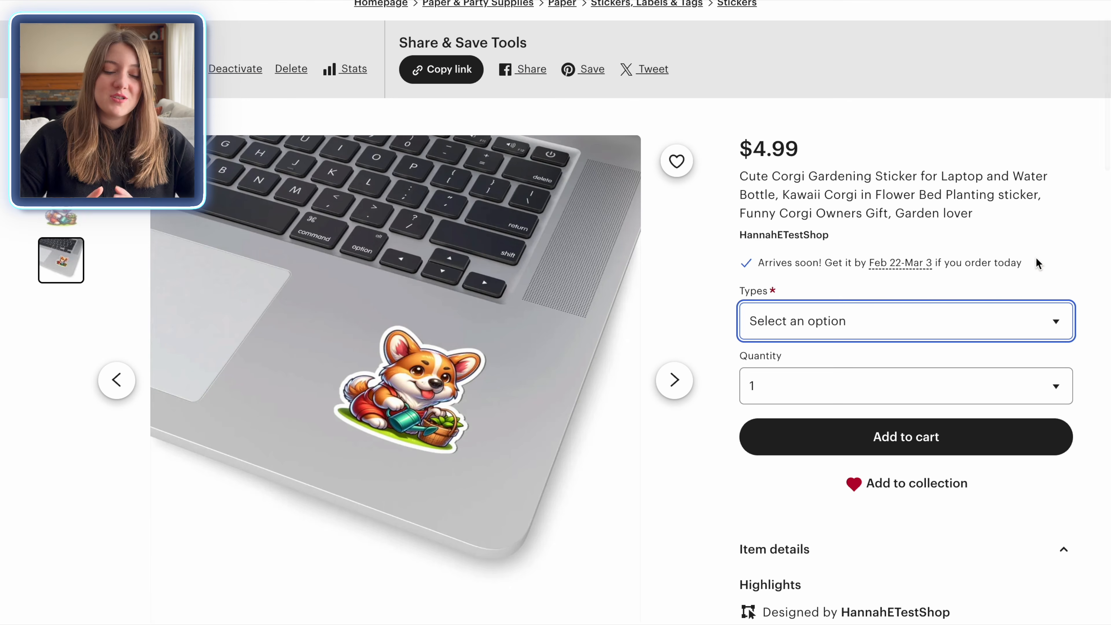